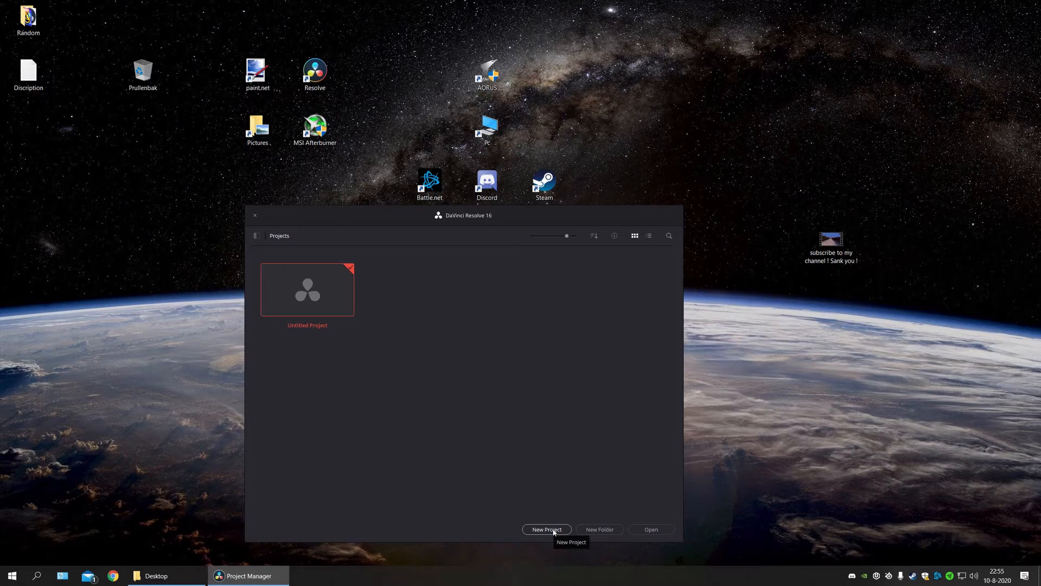
Create a new project named test.
click(546, 529)
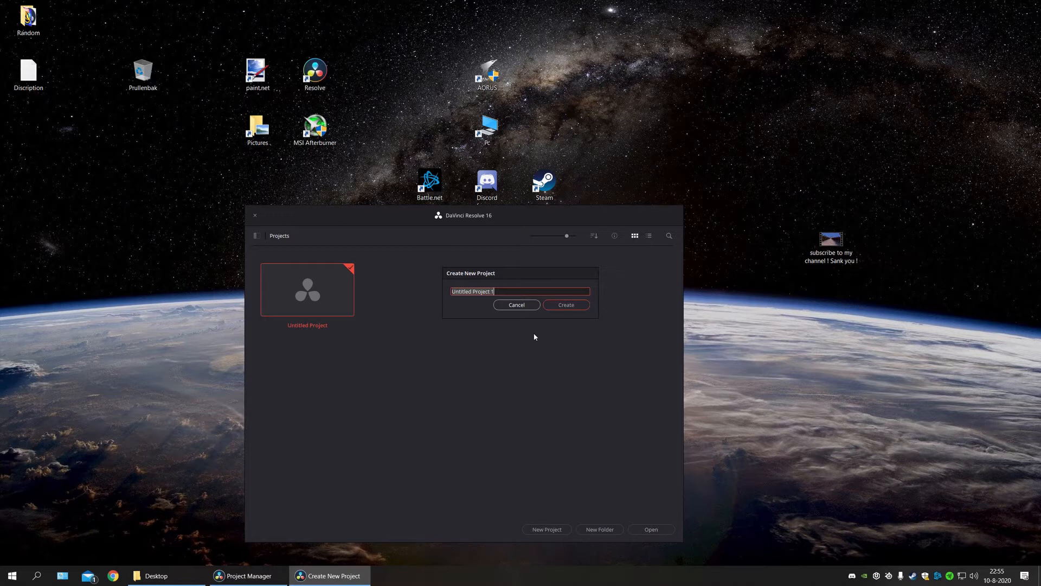
key(BackSpace)
text(test)
click(575, 309)
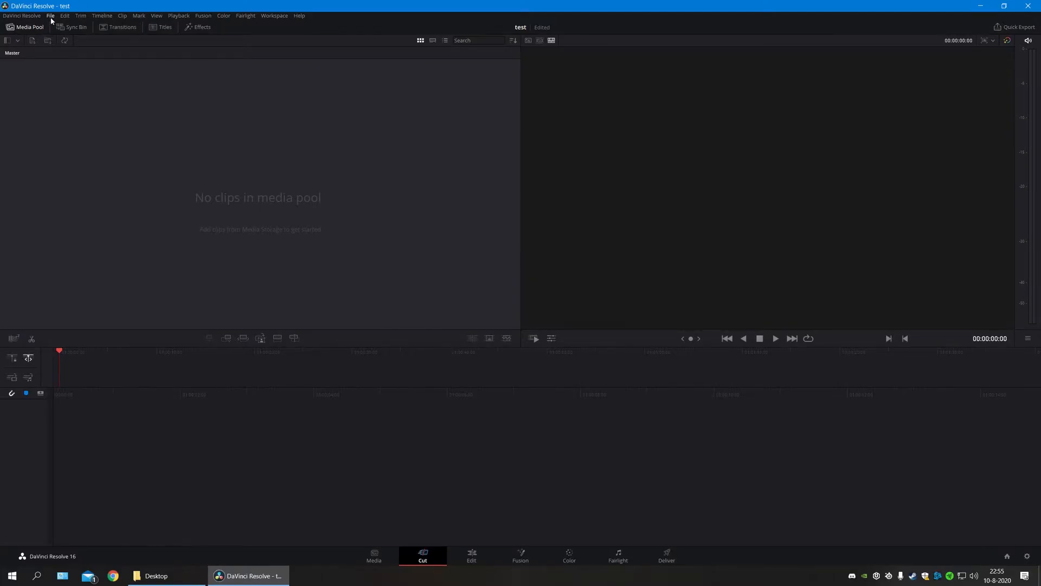
Import the "subscribe to my channel ! Sank you !" MP4 from the Bureaublad folder and change the project frame rate to match it.
click(50, 15)
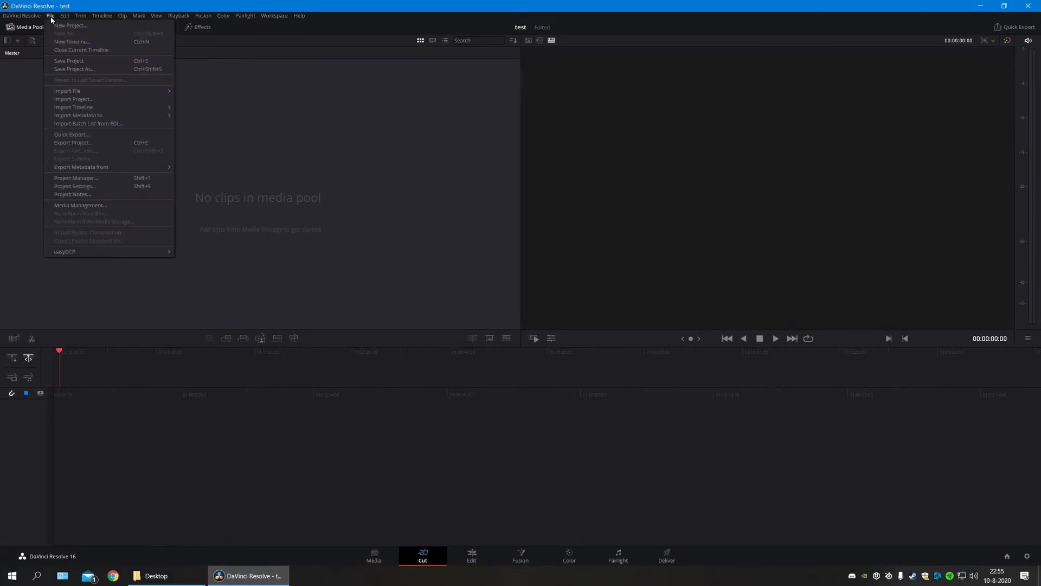
mouse_move(87, 95)
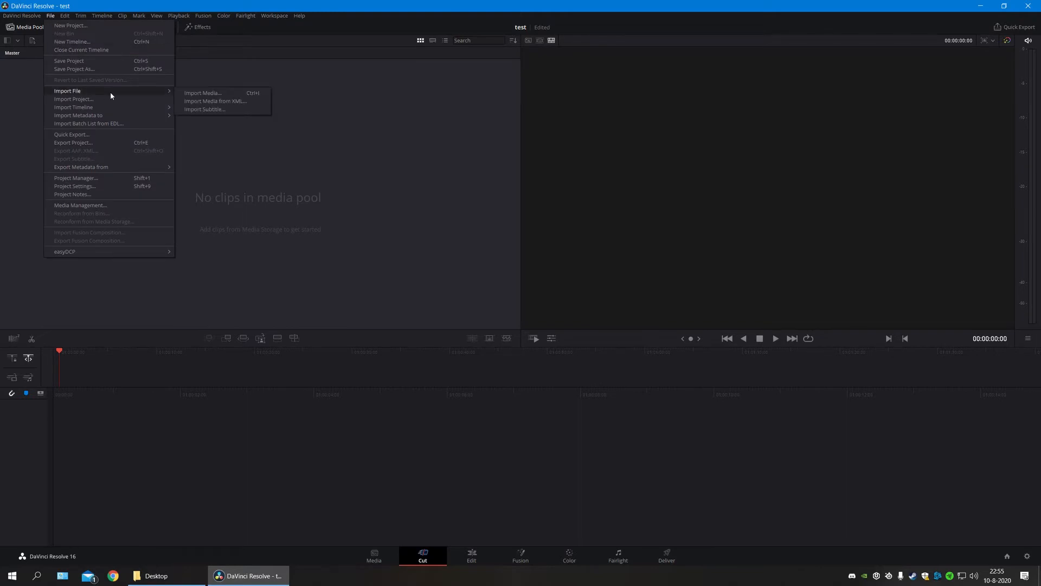
click(199, 94)
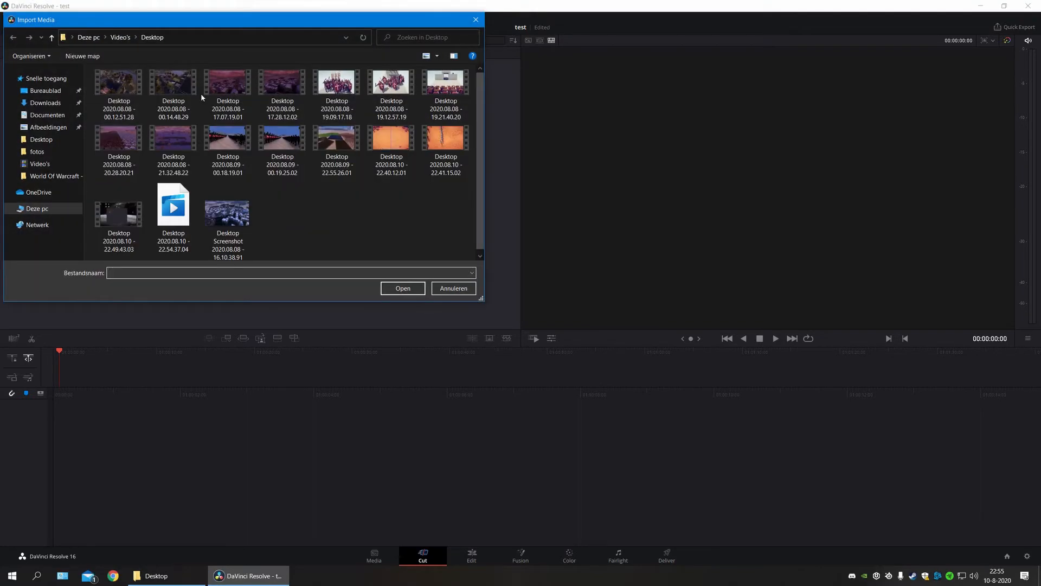
click(45, 91)
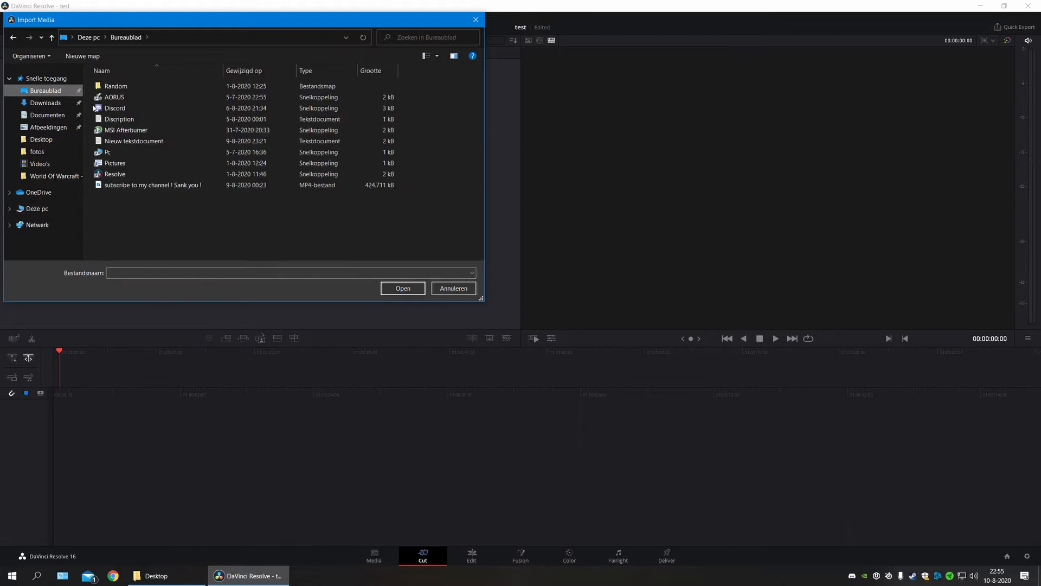
double_click(169, 187)
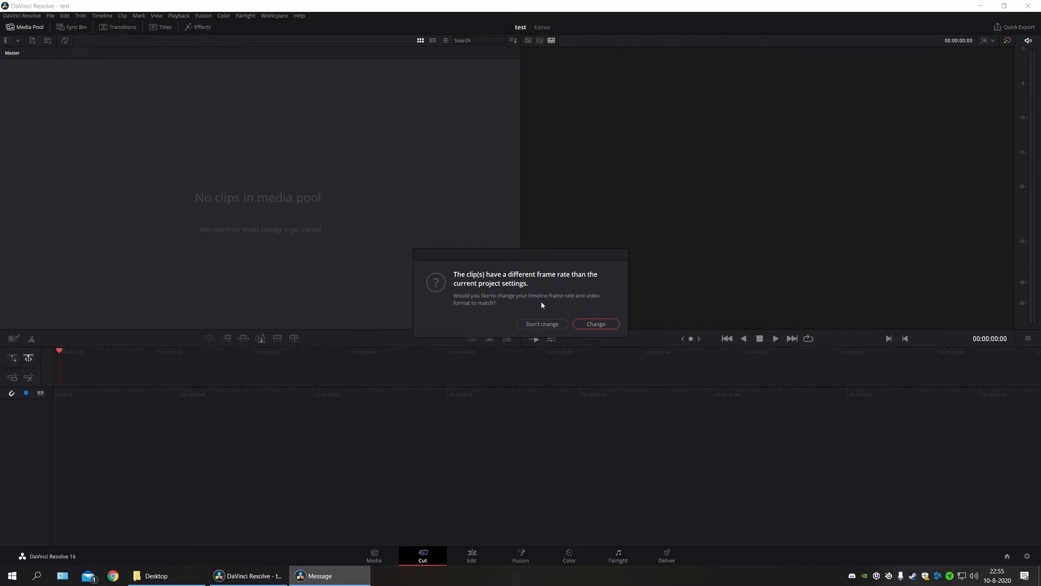
click(599, 324)
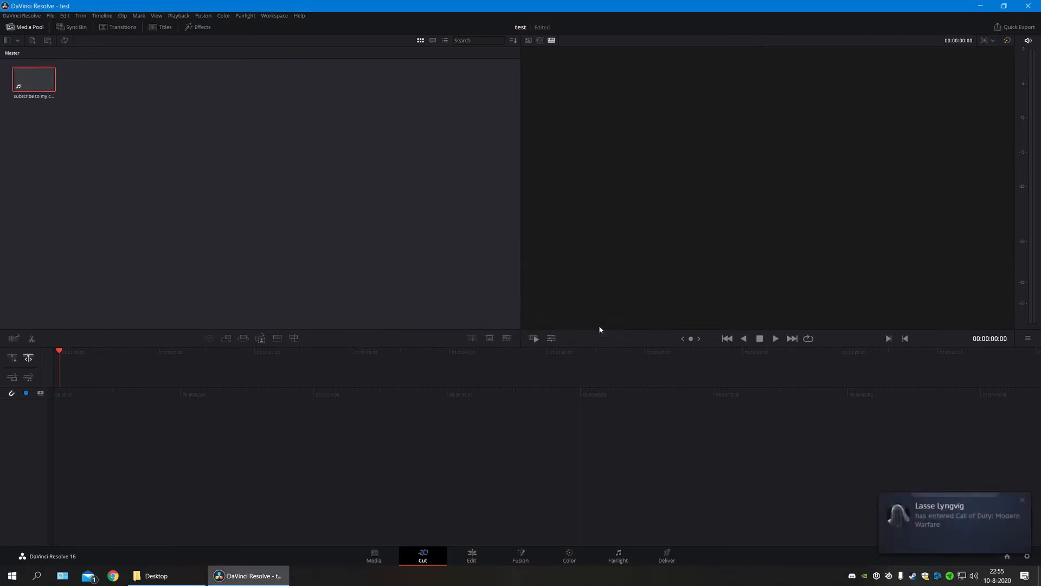
Place the imported clip from the media pool at the start of a new timeline.
drag(34, 79, 545, 396)
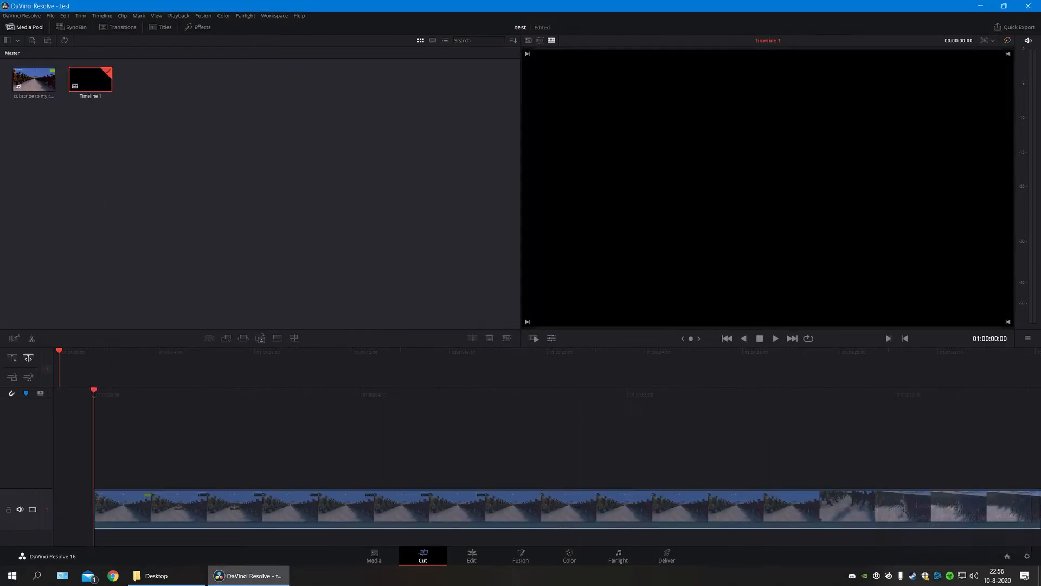
key(ctrl+z)
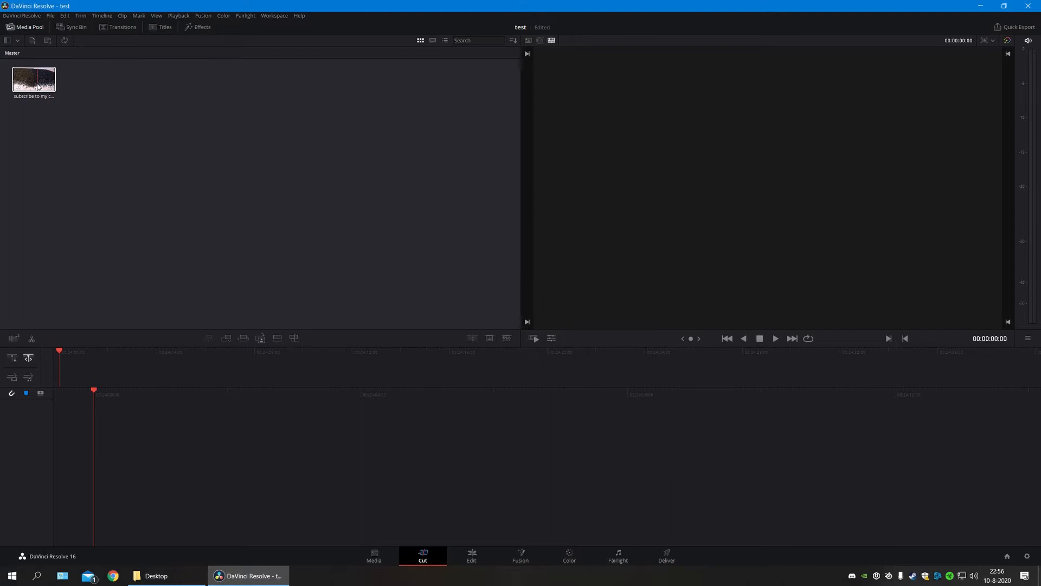
drag(38, 86, 173, 358)
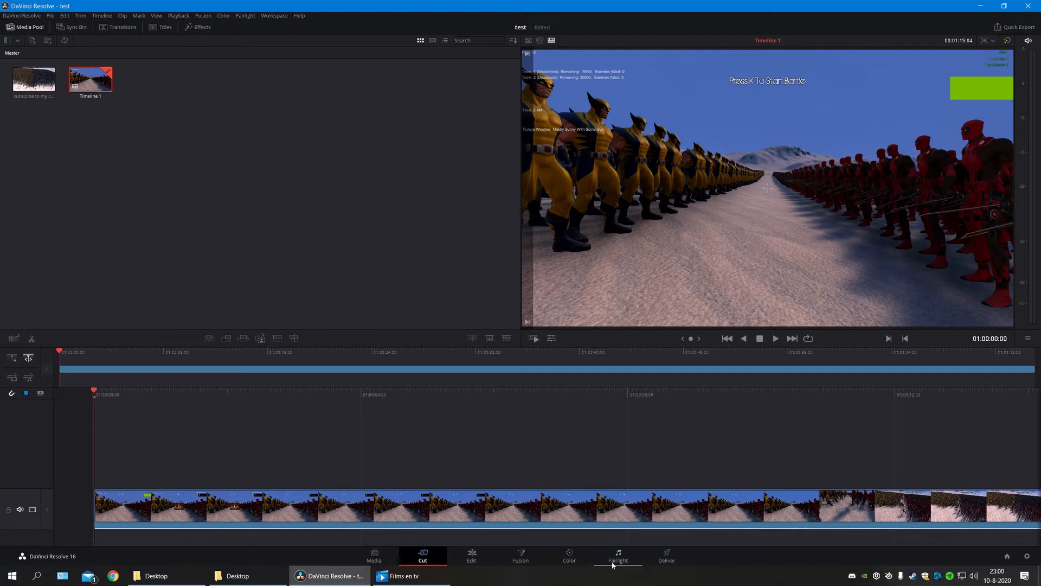
On the Edit page, split the clip with the Blade tool at about 01:00:07:44 and 01:00:12:16.
click(472, 555)
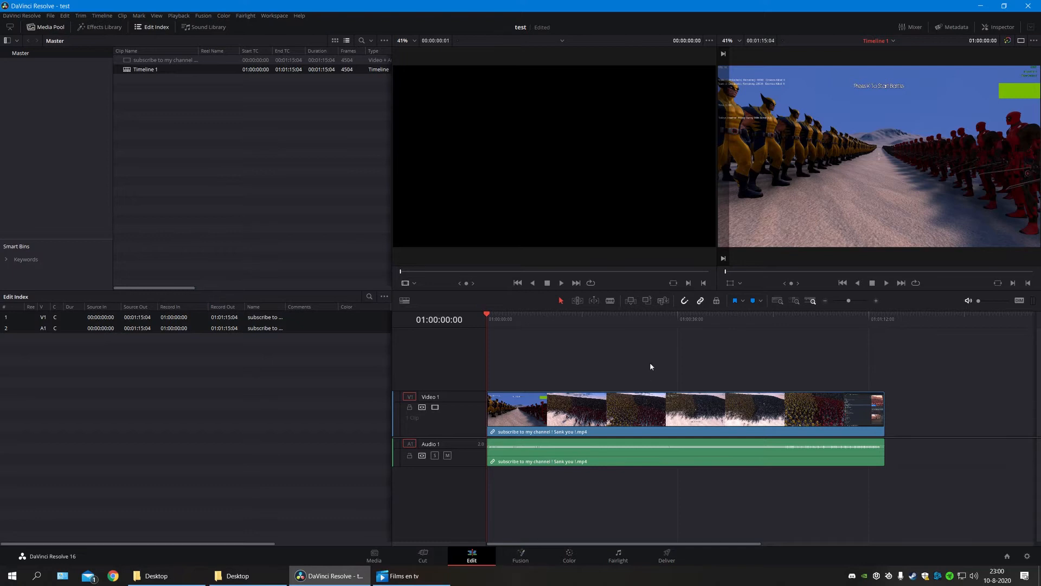
click(613, 303)
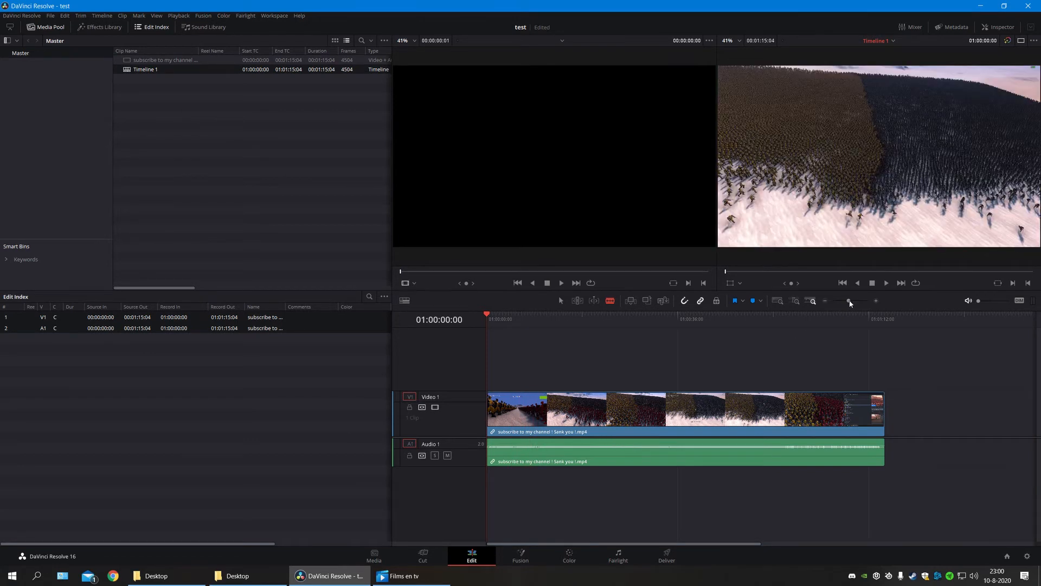
drag(849, 301, 850, 303)
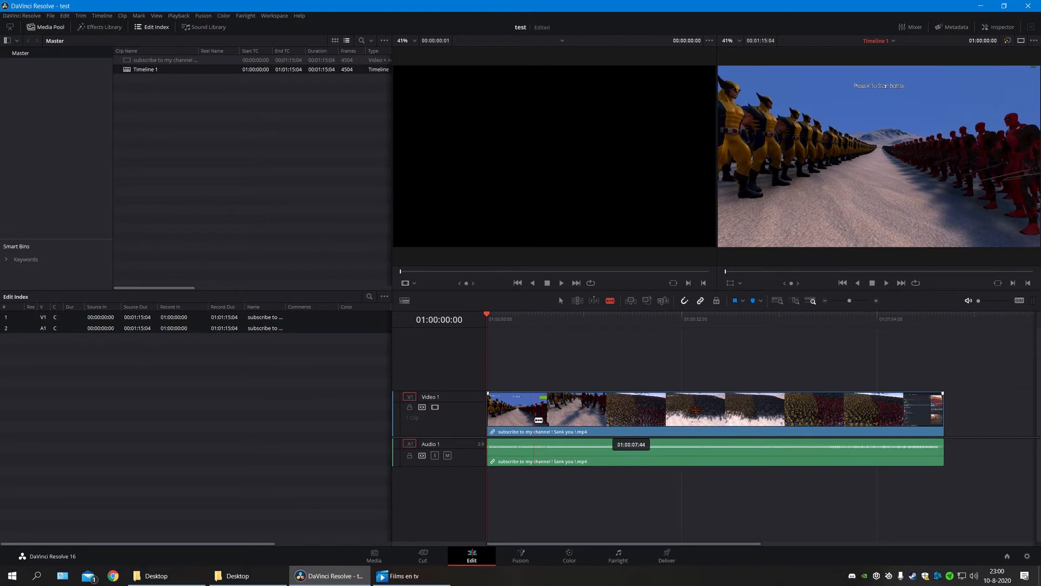
click(538, 419)
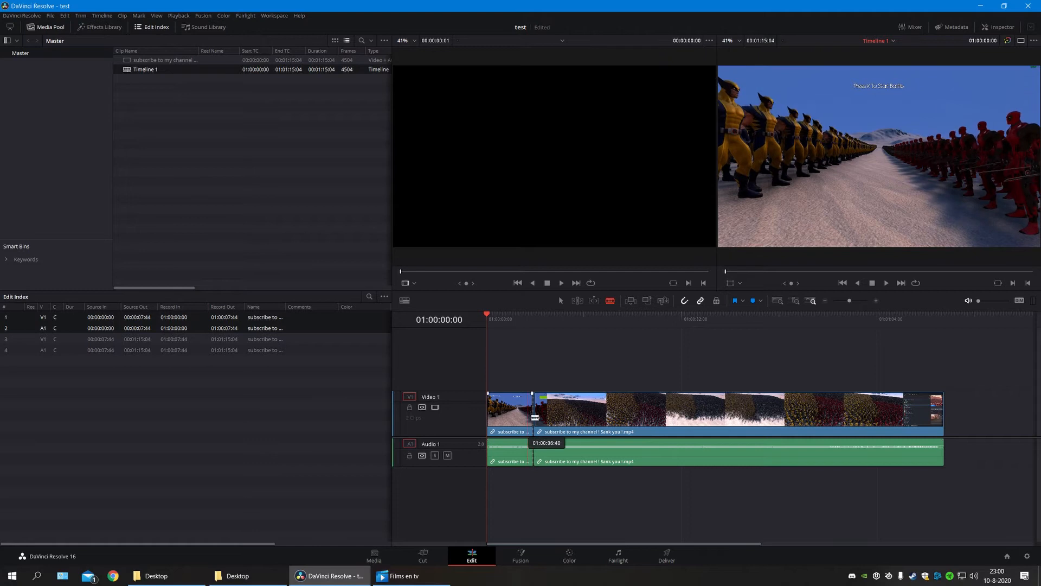
click(566, 427)
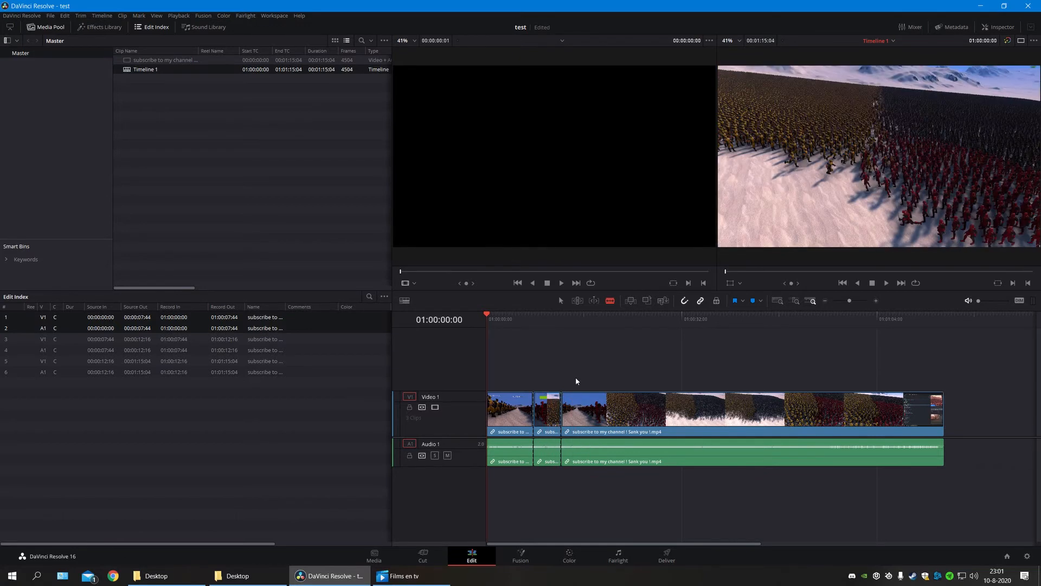
Delete the short middle segment and move the last clip back against the first to close the gap.
click(562, 301)
click(550, 415)
key(BackSpace)
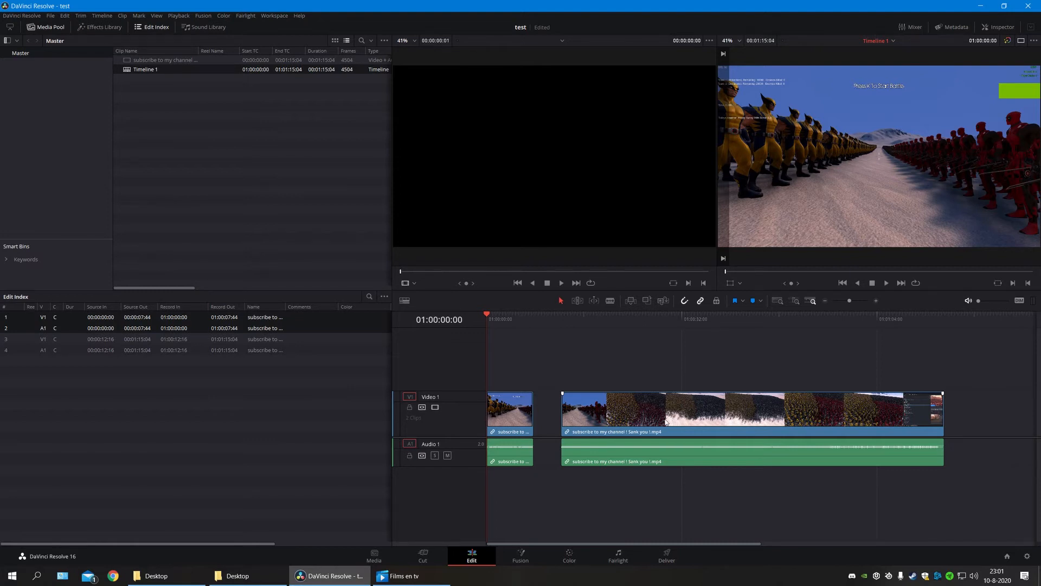
drag(666, 423, 643, 426)
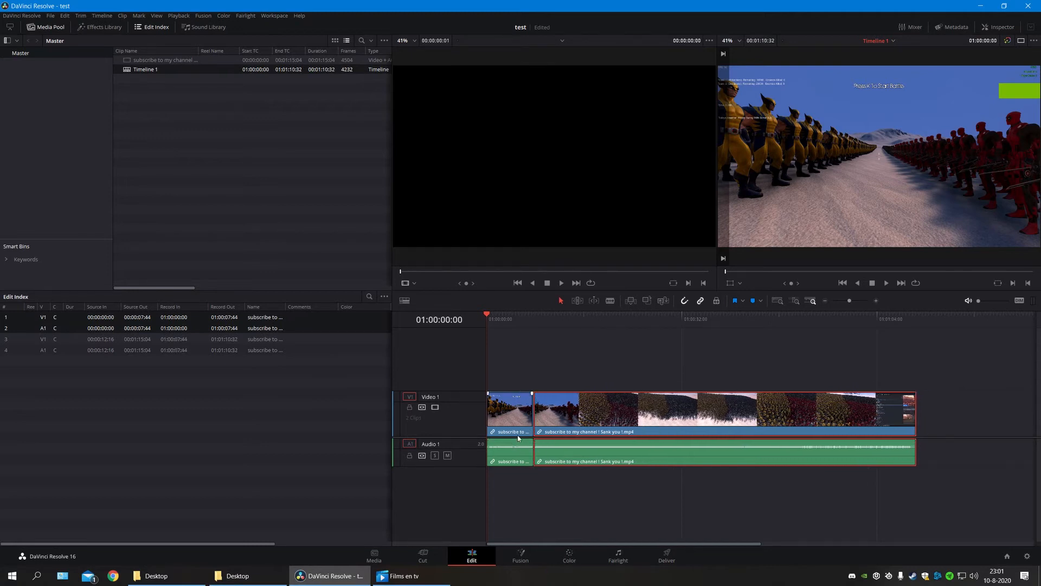
Play the timeline forward and backward across the cut between the two clips to check the join.
drag(492, 313, 526, 317)
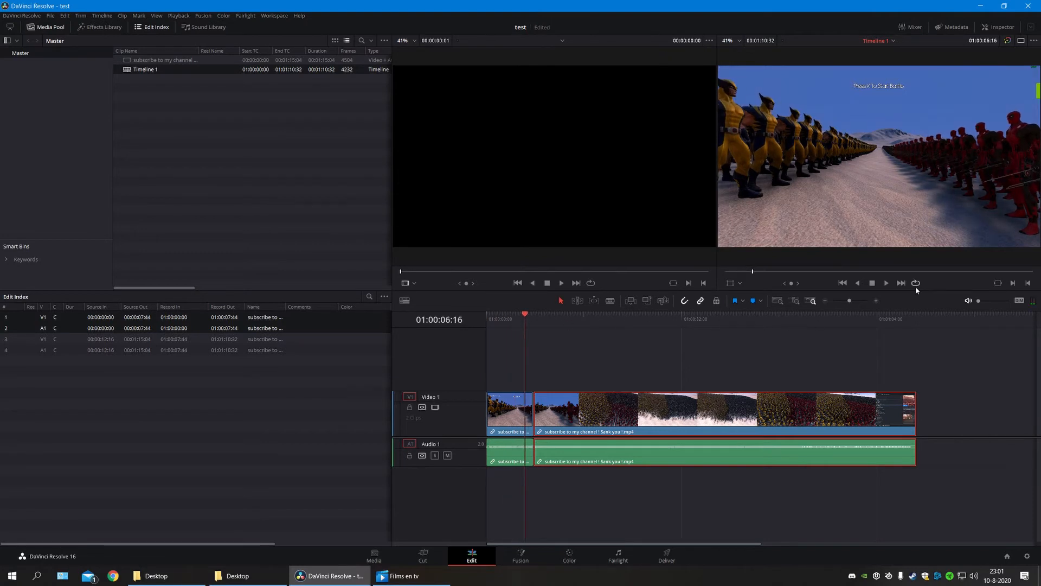
click(887, 283)
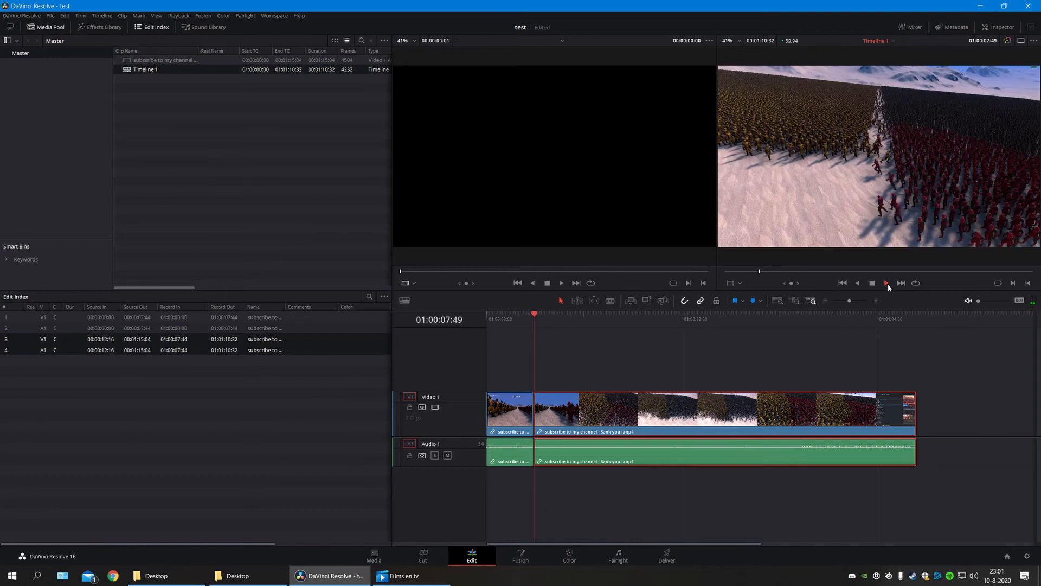
click(858, 282)
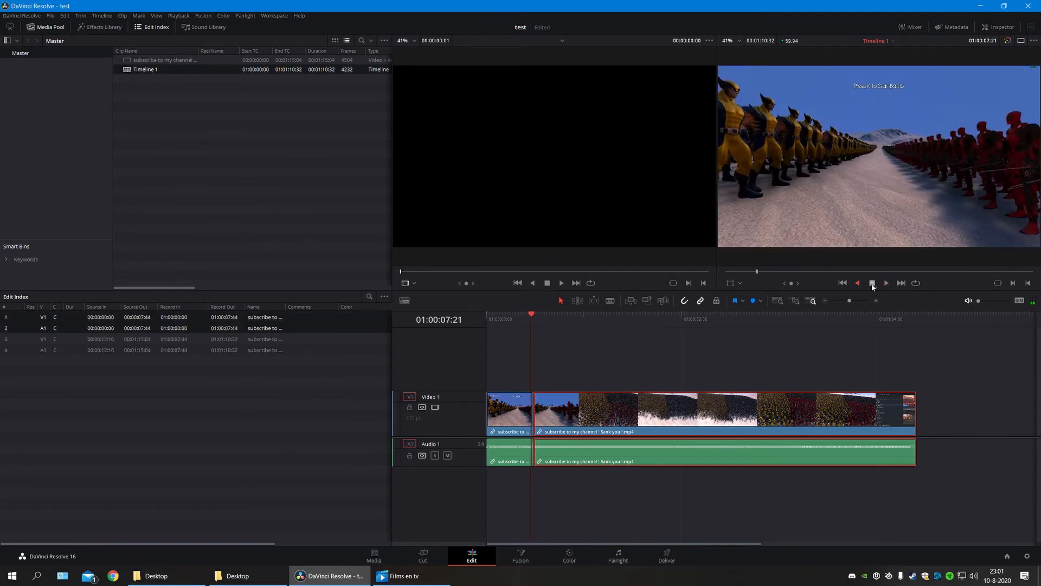
click(872, 283)
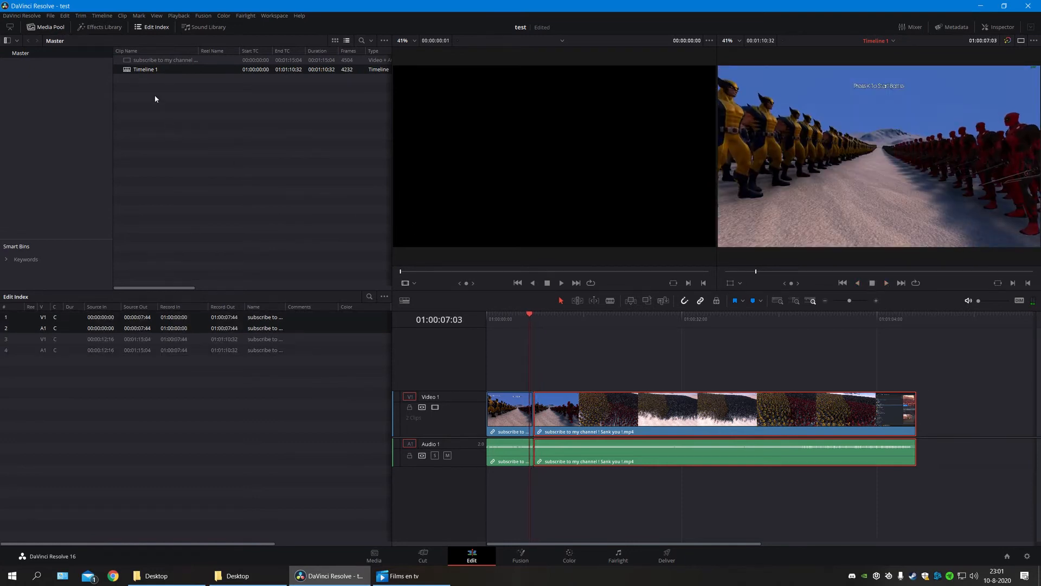
Add an Additive Dissolve video transition at the cut between the two clips on Video 1.
click(98, 27)
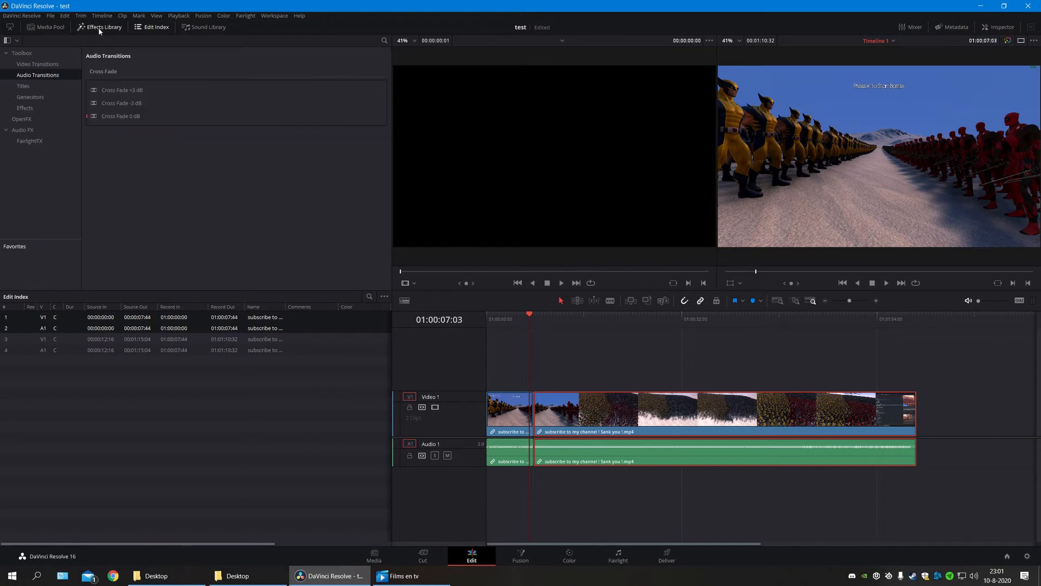
click(50, 64)
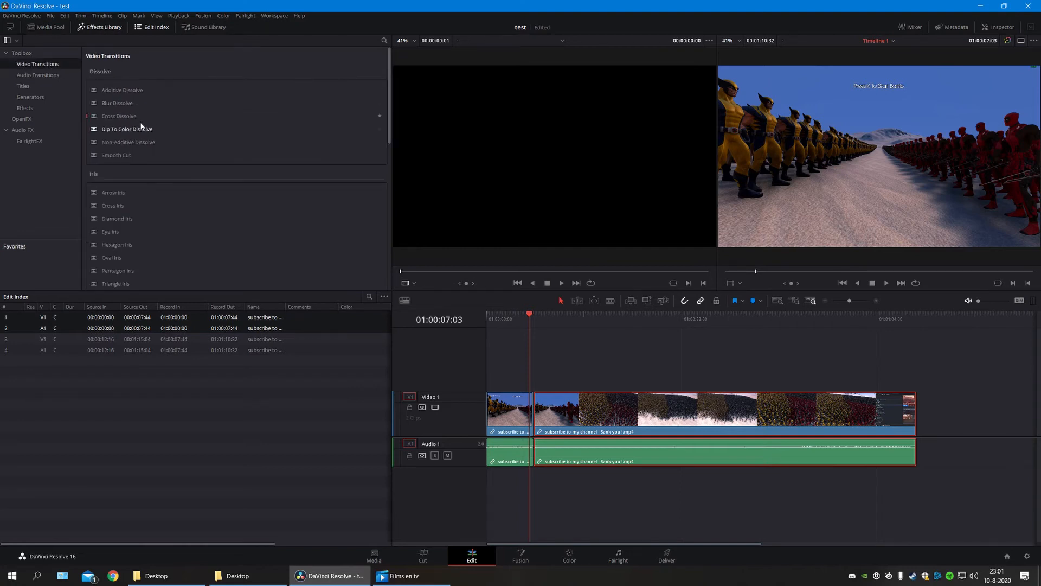
click(122, 91)
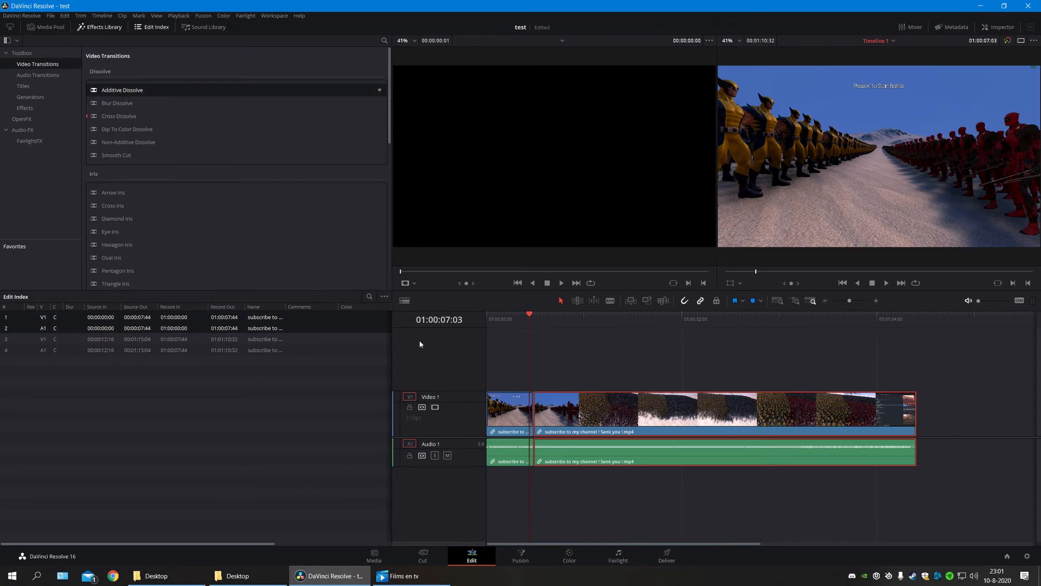
drag(122, 90, 532, 409)
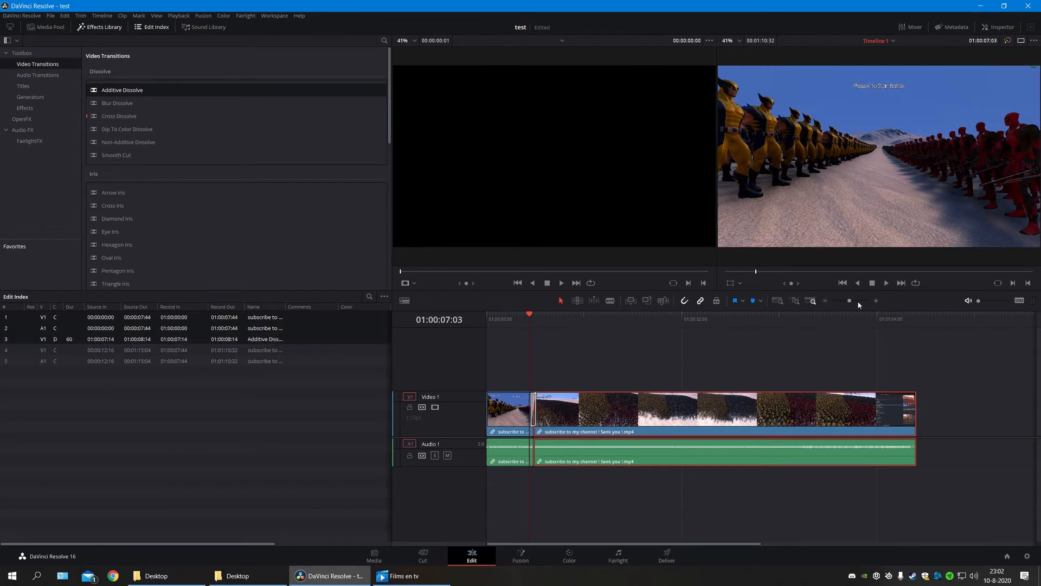
Shorten the Additive Dissolve between the two clips to 30 frames.
click(874, 301)
click(875, 301)
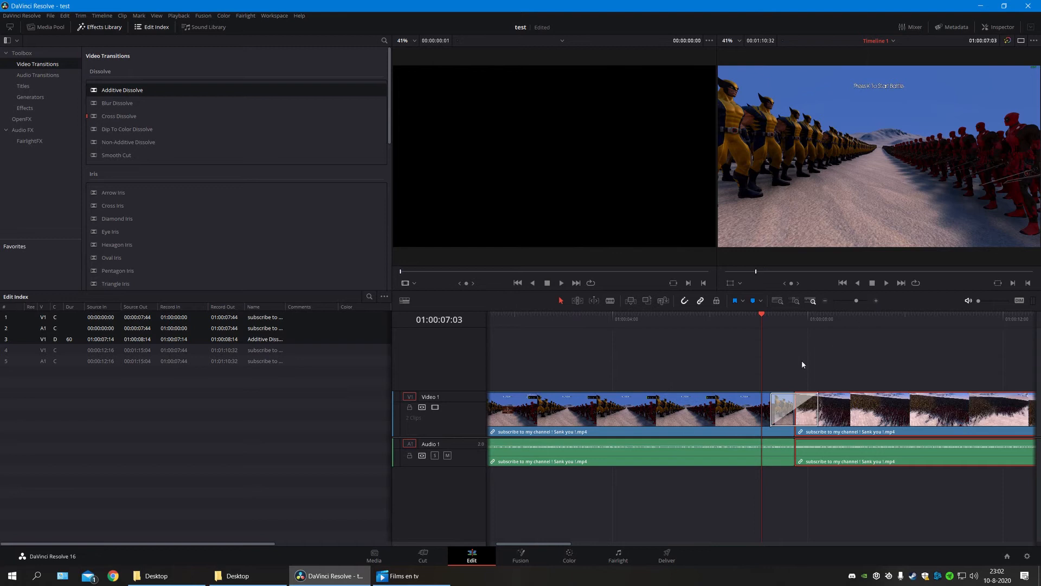
mouse_move(771, 416)
mouse_down()
mouse_move(789, 416)
mouse_move(742, 419)
mouse_move(786, 421)
mouse_up()
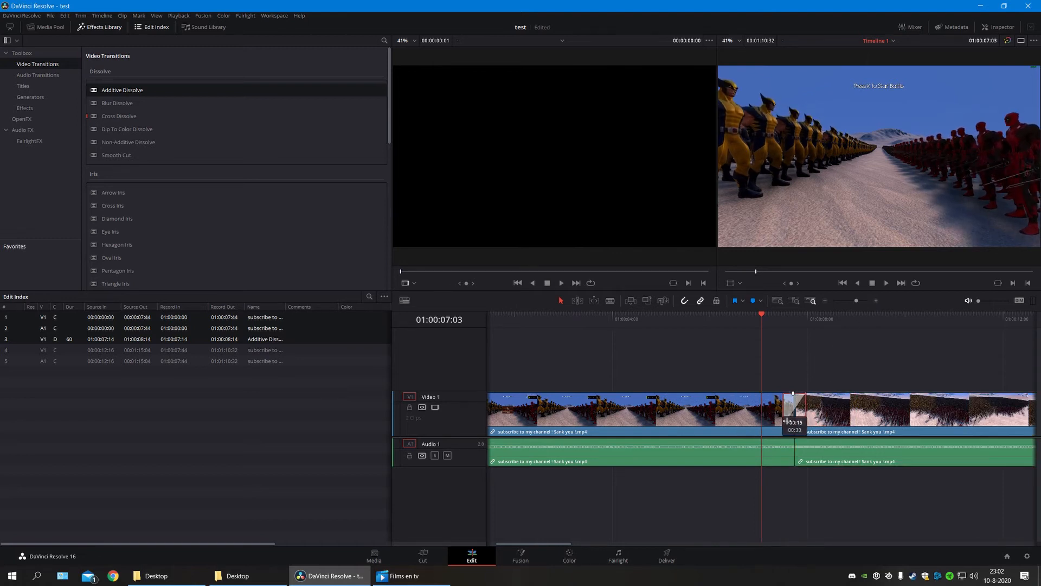
Play the timeline across the Additive Dissolve to preview the video transition.
drag(768, 321, 774, 320)
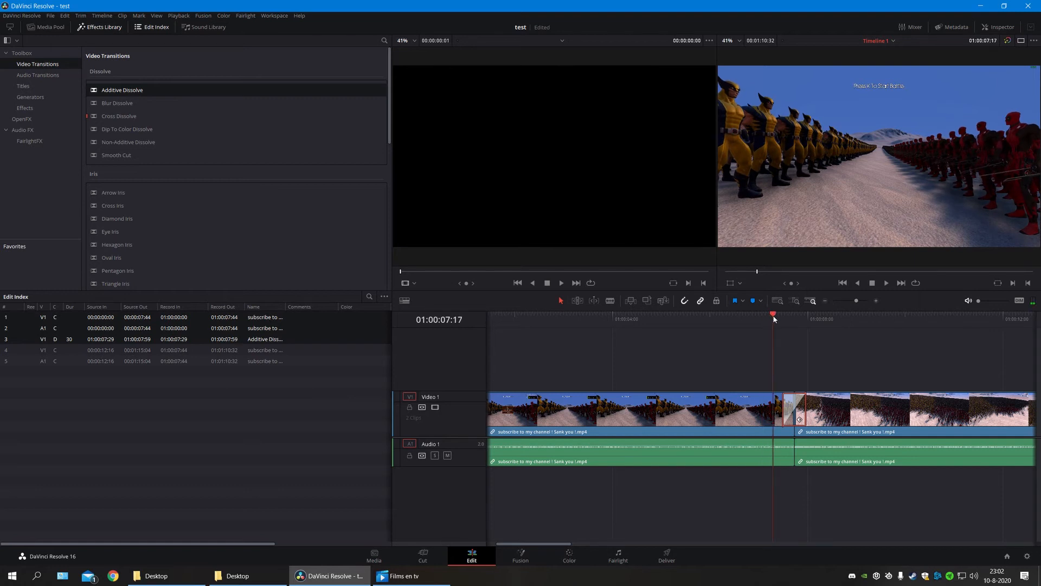
click(890, 282)
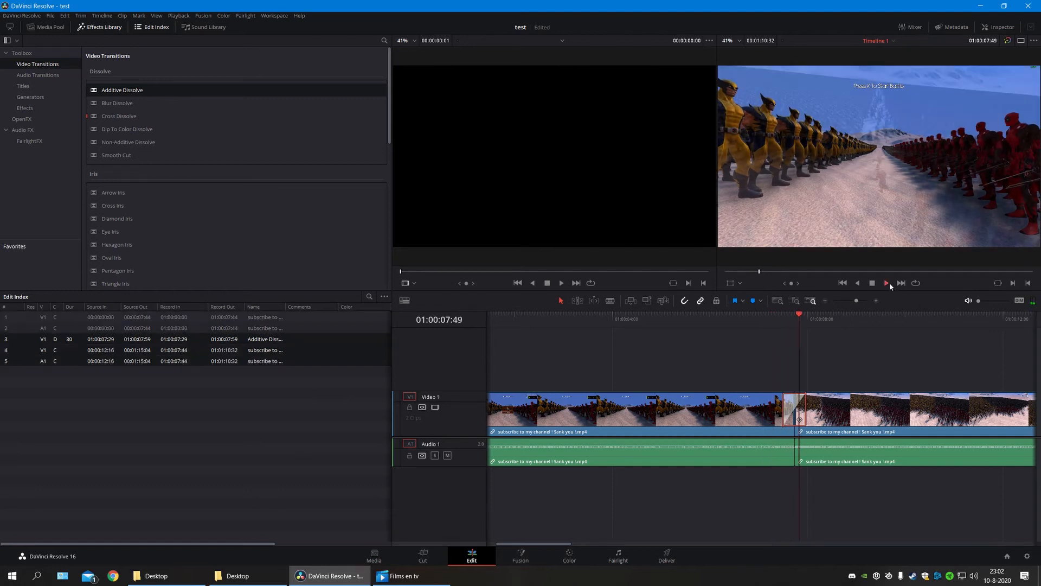
click(858, 283)
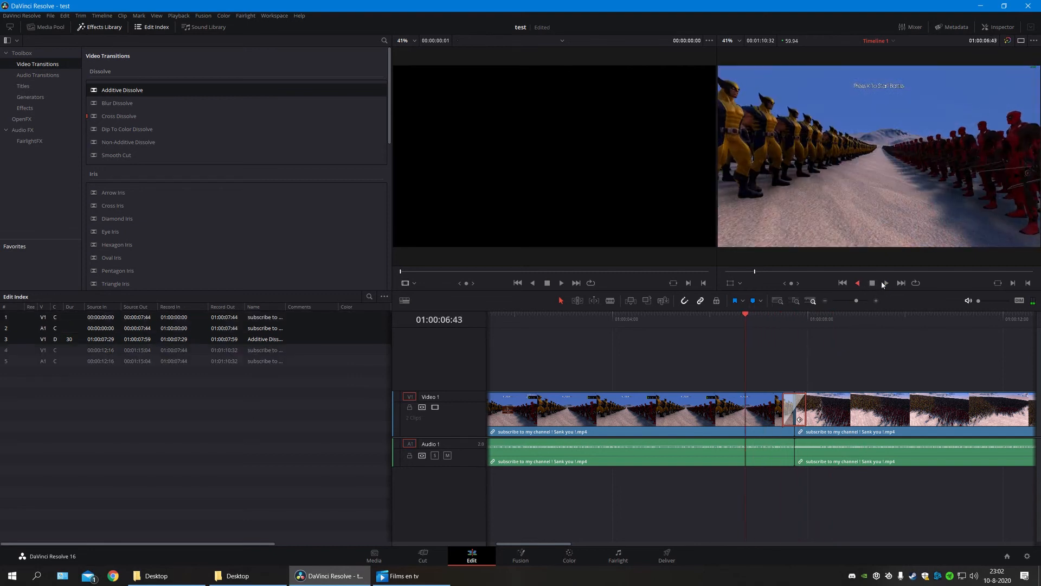
click(887, 282)
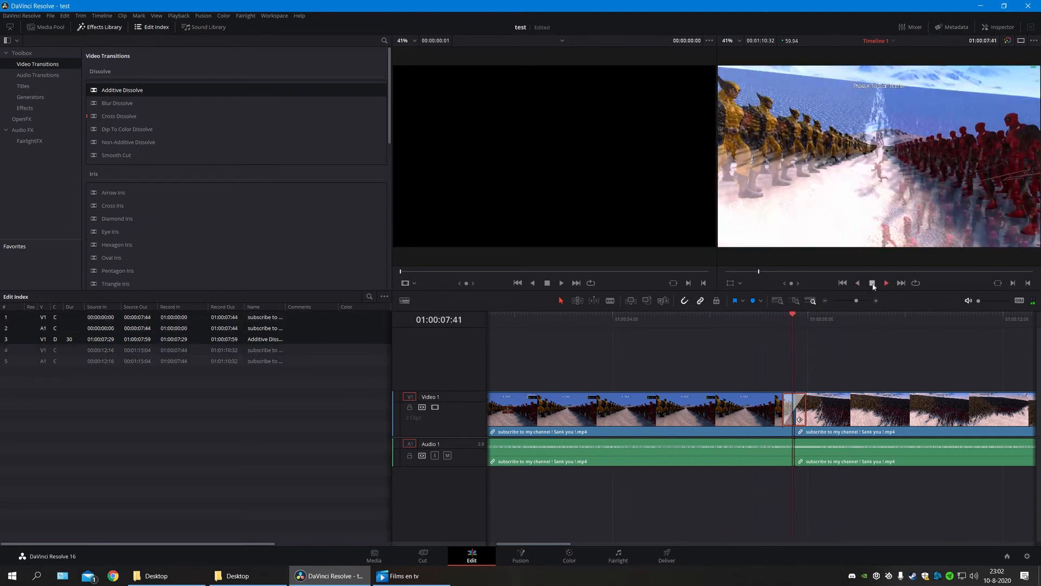
click(873, 283)
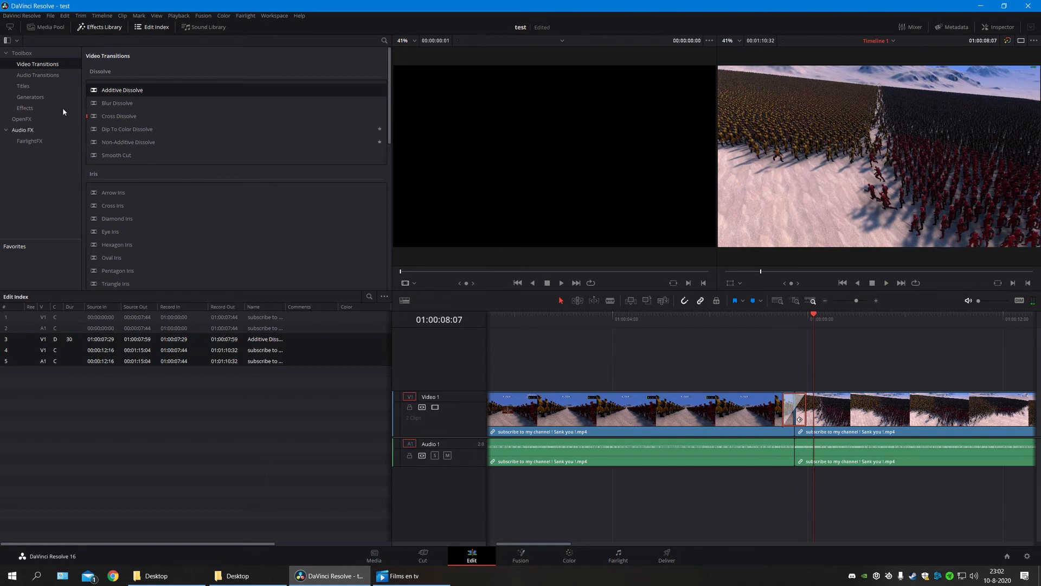
Add a Cross Fade -3 dB audio transition about 70 frames long at the cut on Audio 1.
click(34, 75)
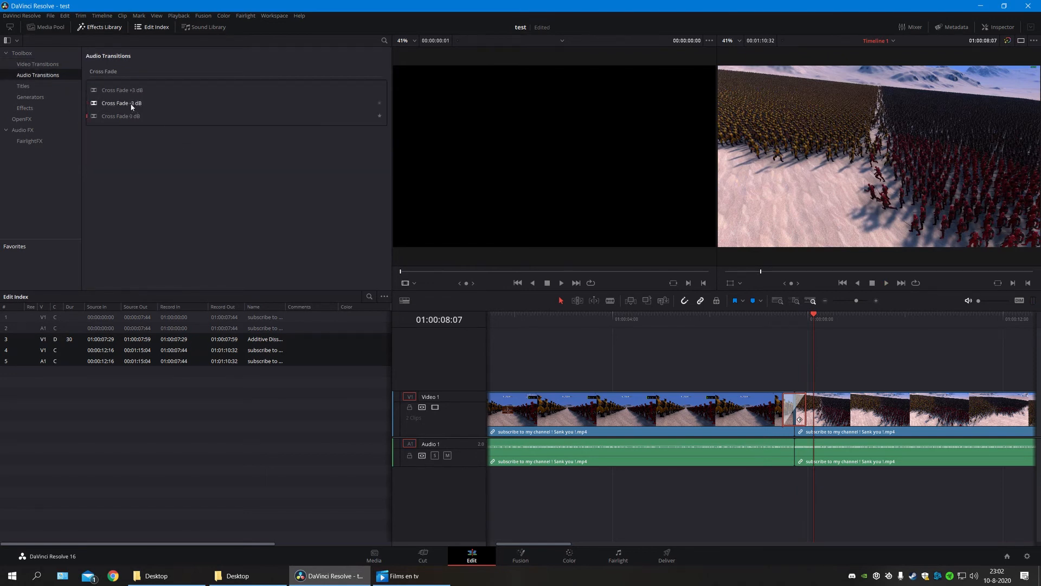
drag(133, 103, 827, 460)
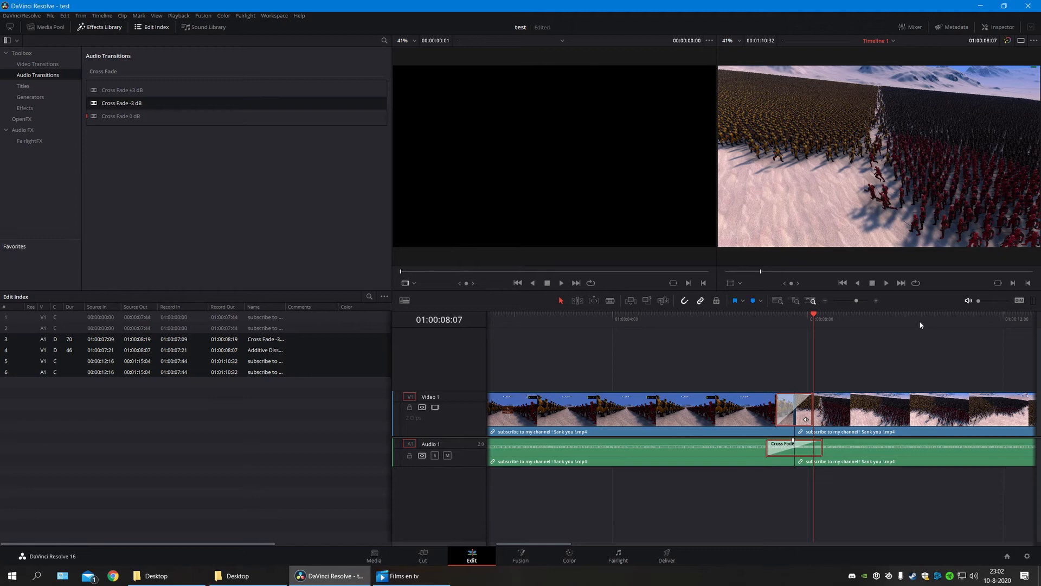
Open the render settings for delivering Timeline 1 and set the export format to MP4.
drag(857, 302, 852, 302)
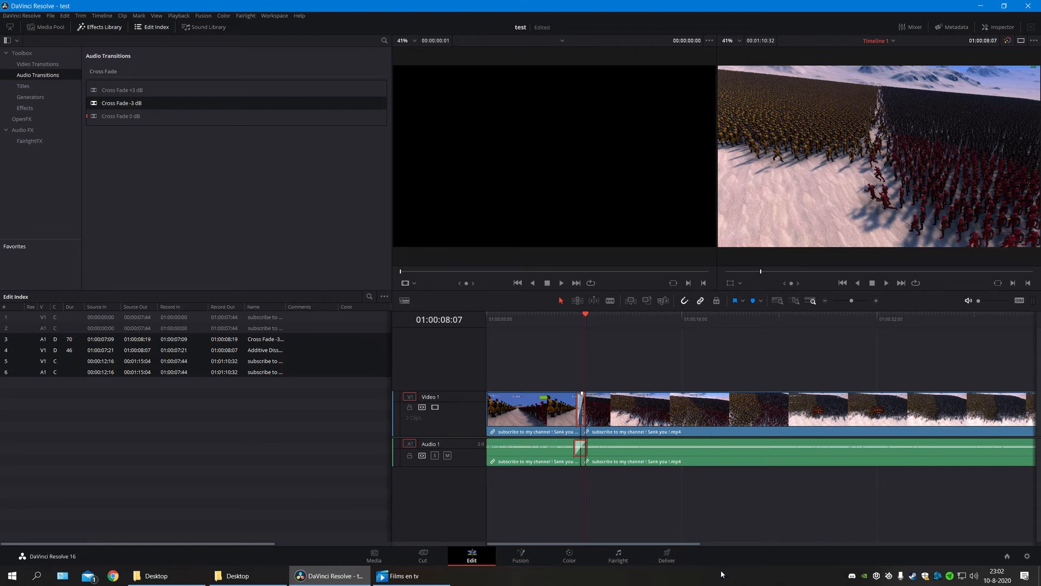
click(712, 522)
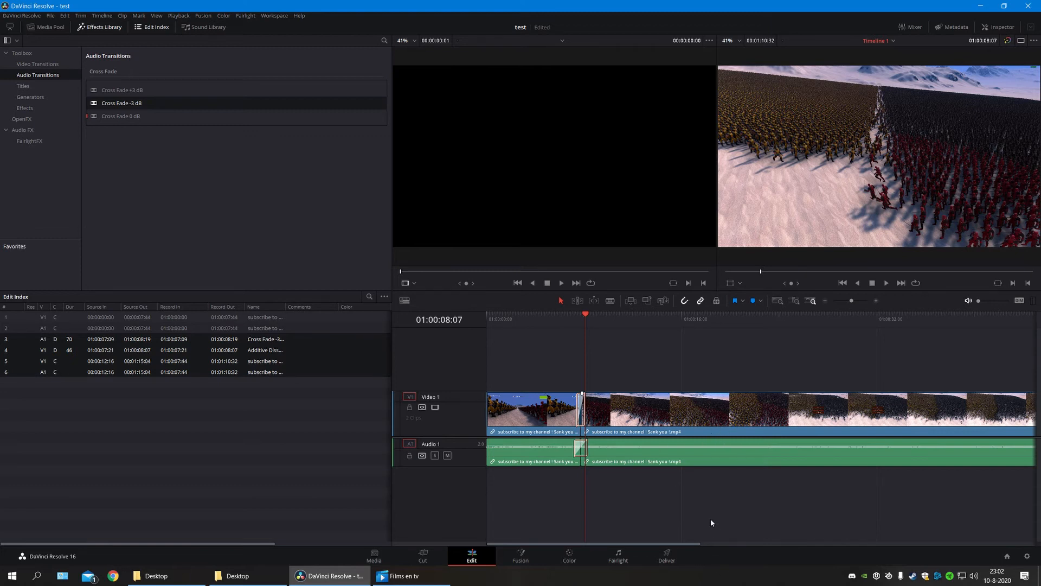
click(677, 560)
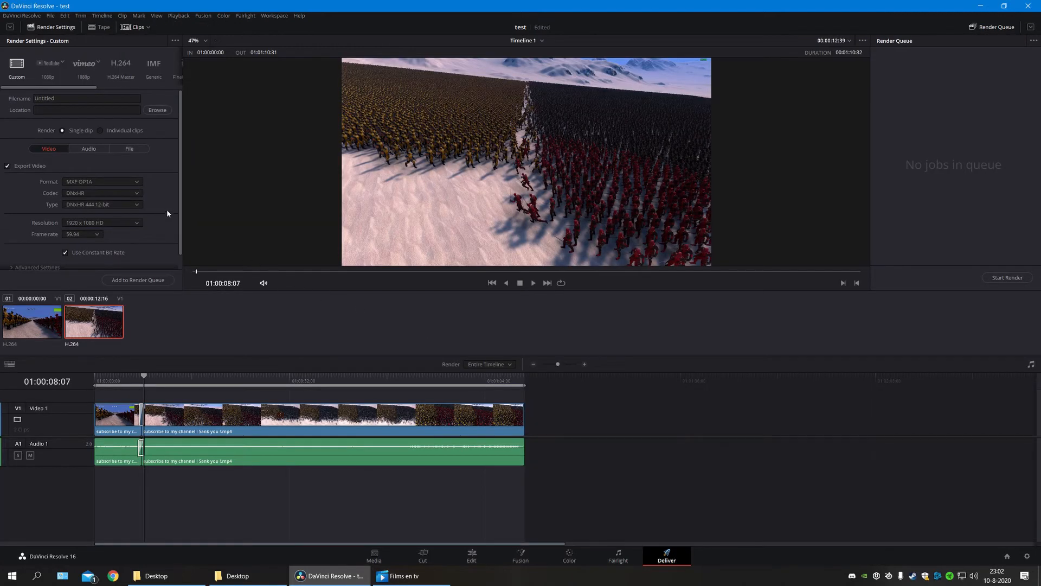
scroll(181, 165, down, 1)
drag(180, 165, 180, 183)
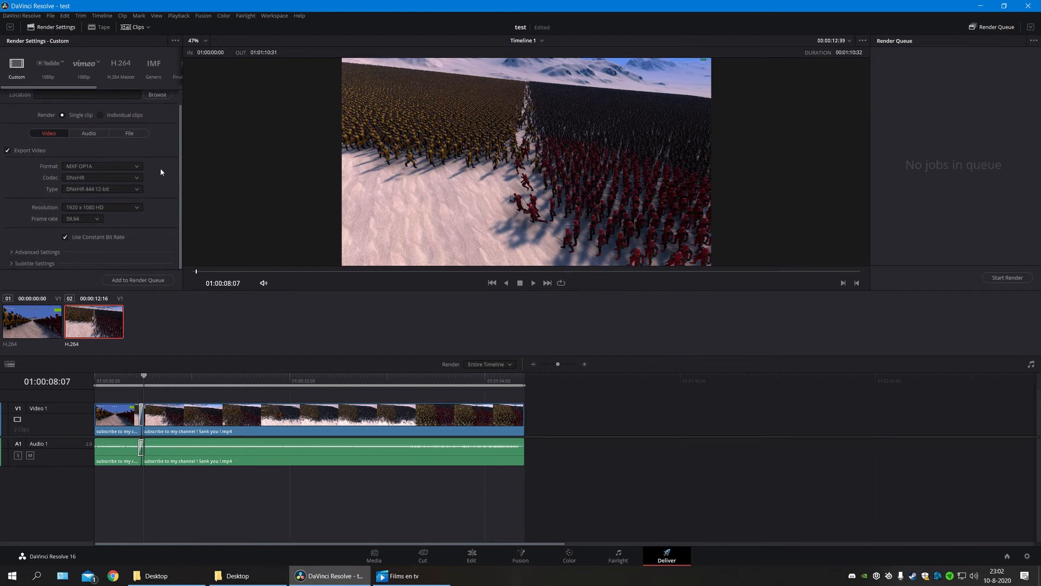
click(109, 170)
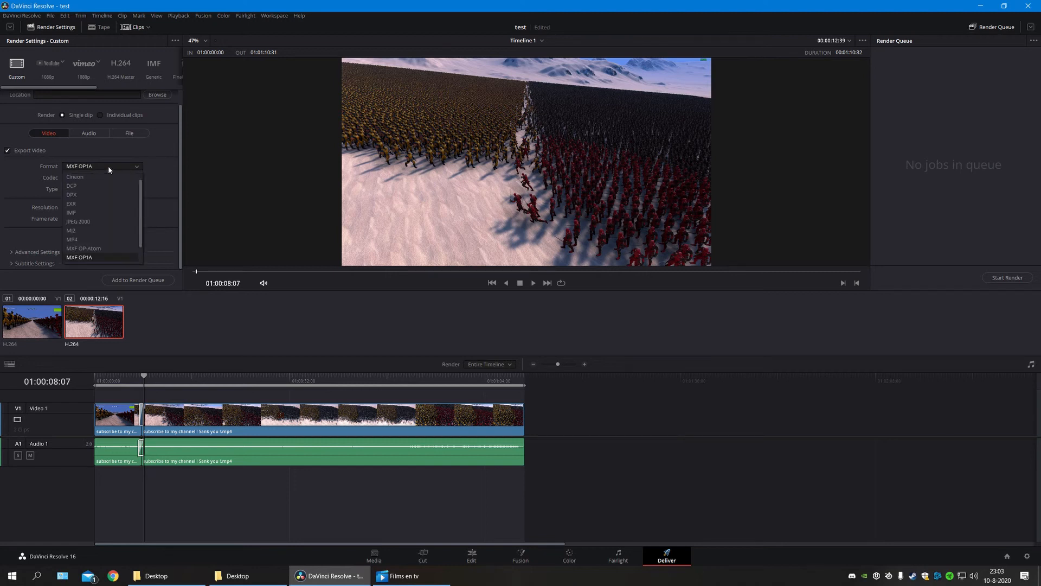
click(87, 236)
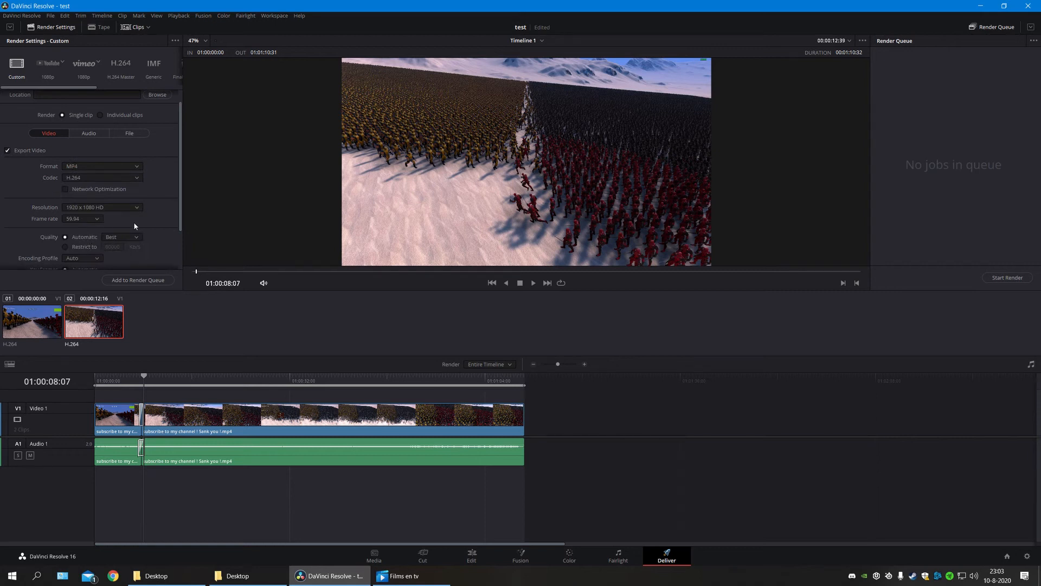
Set the export to a custom resolution of 2560 x 1440.
click(110, 207)
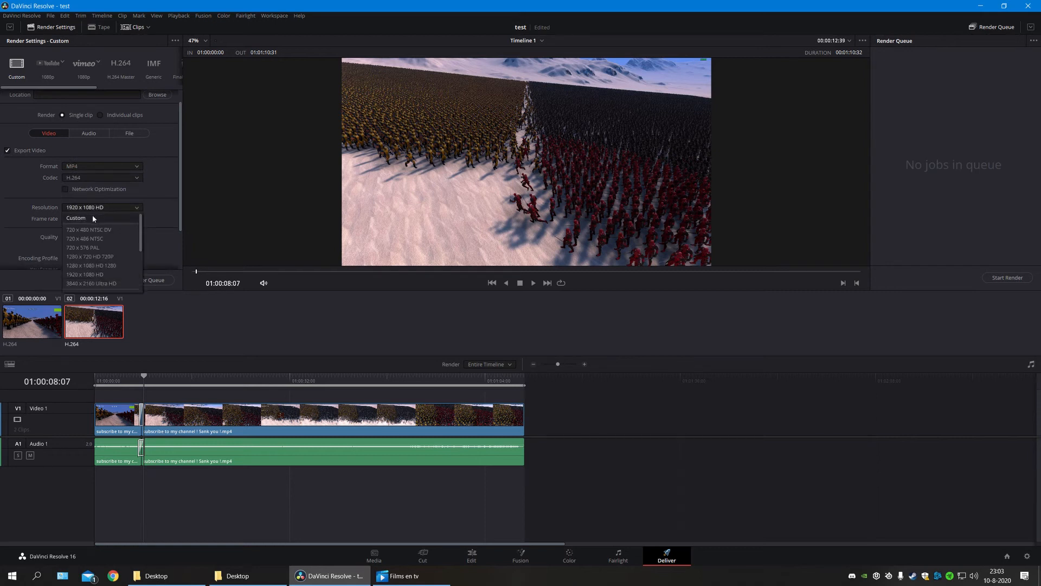
click(92, 214)
click(85, 219)
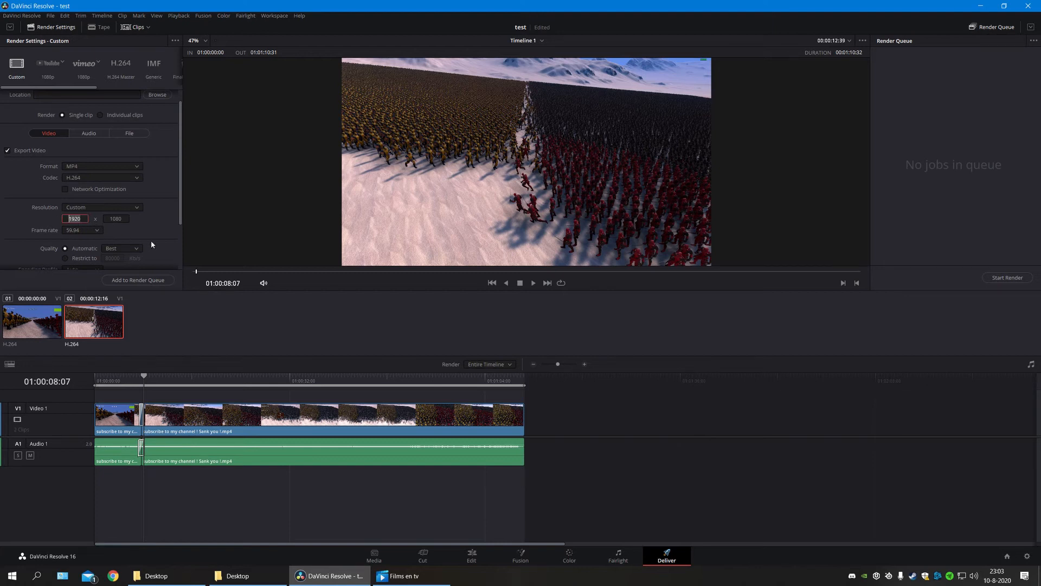
text(2560)
key(Tab)
text(1440)
key(Return)
Name the output file "Thanks for watching and please subscribe to my channel".
drag(179, 198, 180, 224)
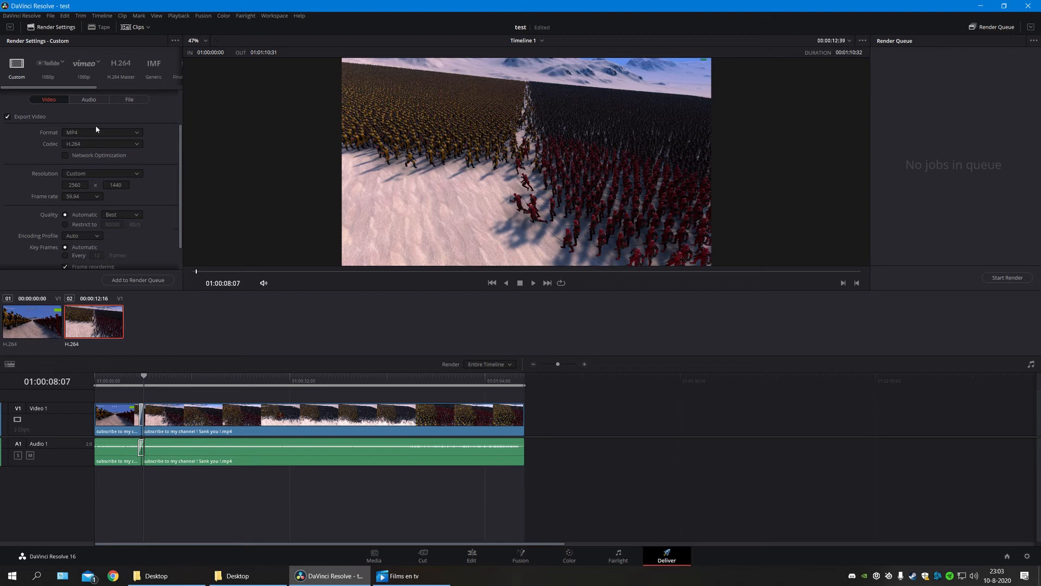
scroll(146, 175, down, 1)
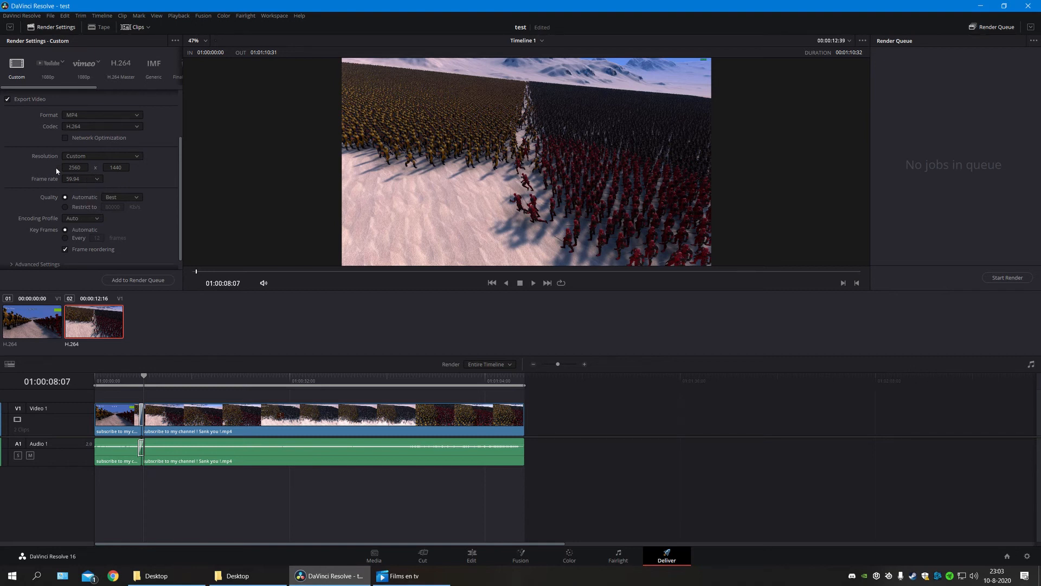
drag(182, 162, 180, 104)
click(9, 99)
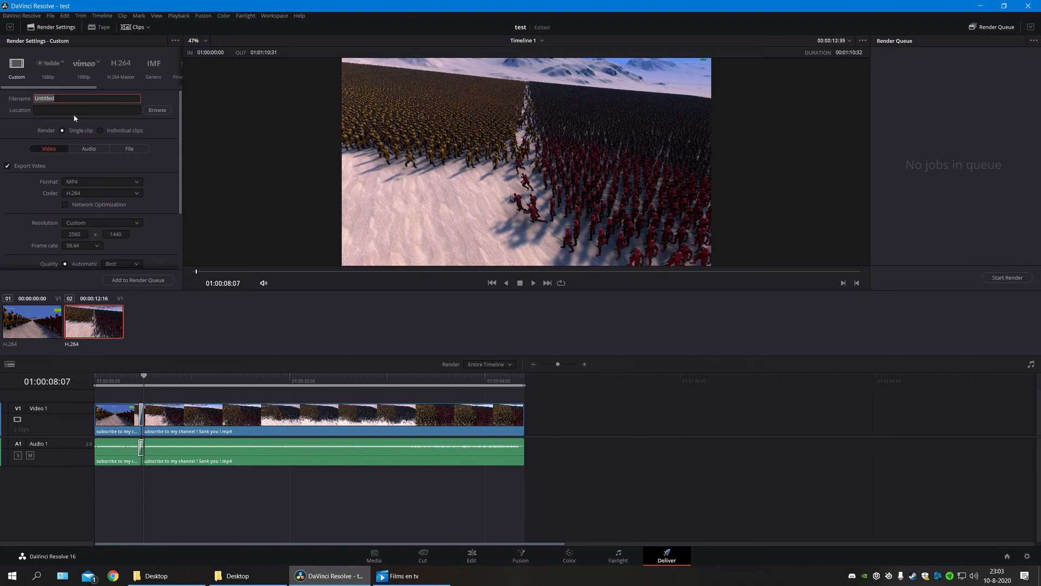
text(Than)
text(ks for watching and please sub)
text(c)
text(ribe to my chjan)
key(BackSpace)
key(BackSpace)
key(BackSpace)
text(abb)
key(BackSpace)
key(BackSpace)
text(nnel)
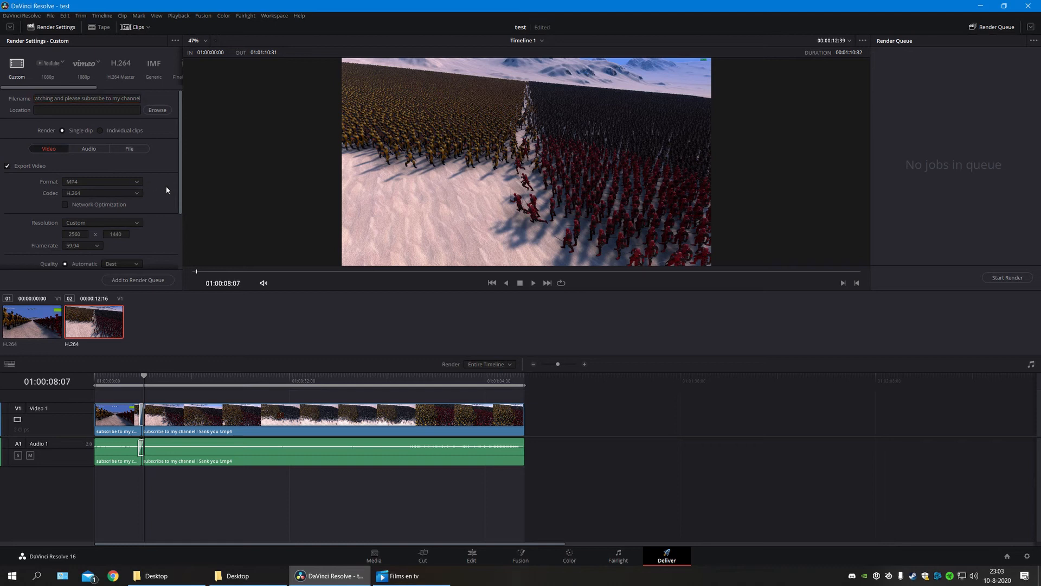
Add the export to the render queue, saving it in the Video's folder and accepting the resolution larger than the timeline's.
drag(182, 188, 182, 227)
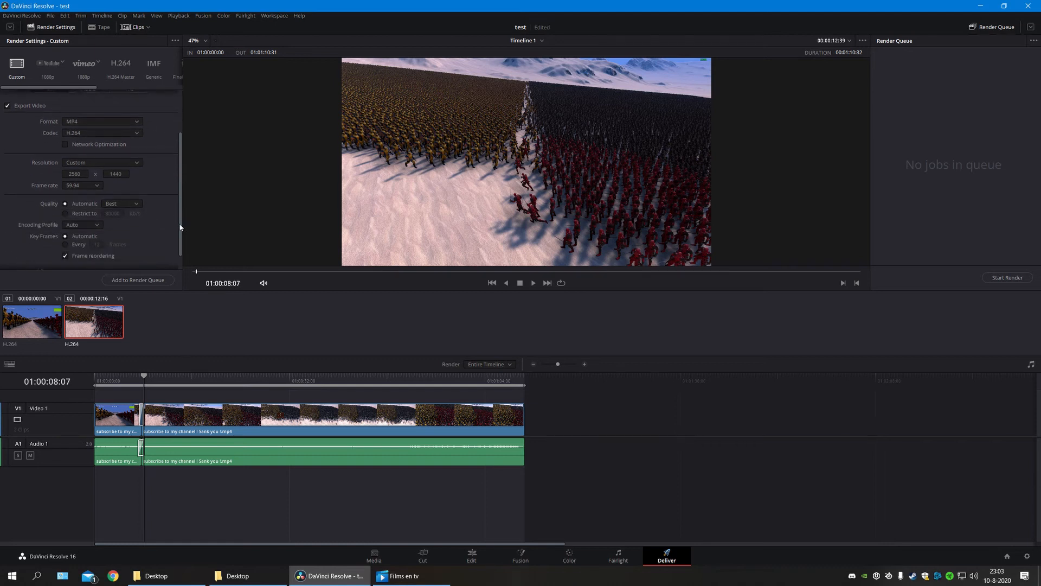
drag(182, 182, 183, 167)
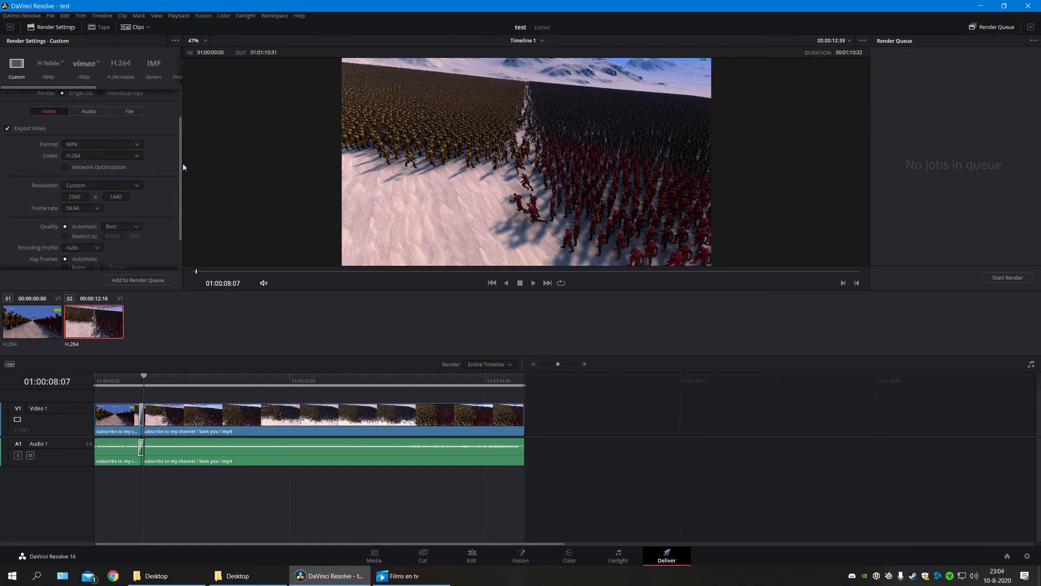
click(139, 280)
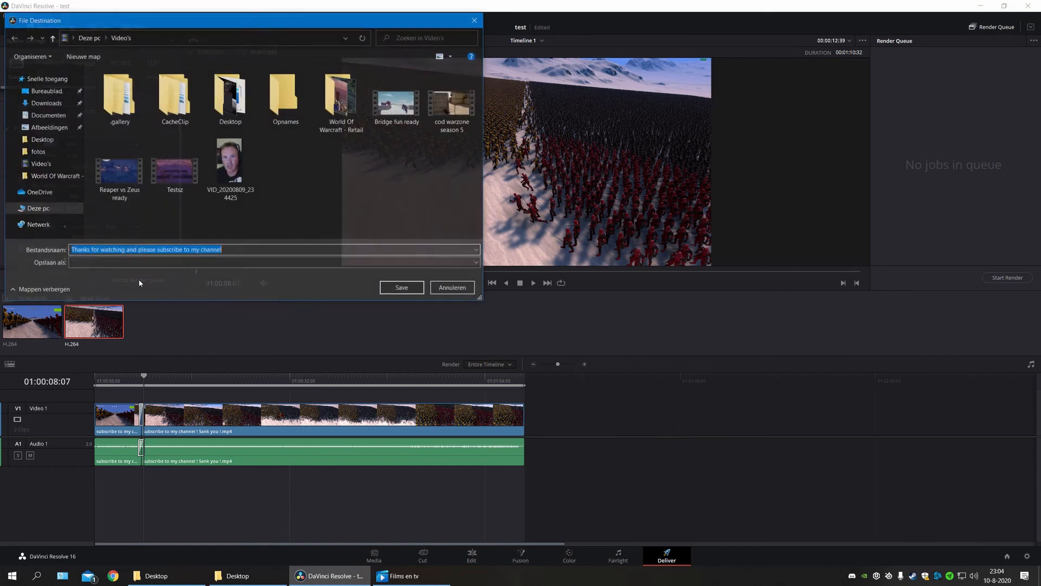
click(401, 288)
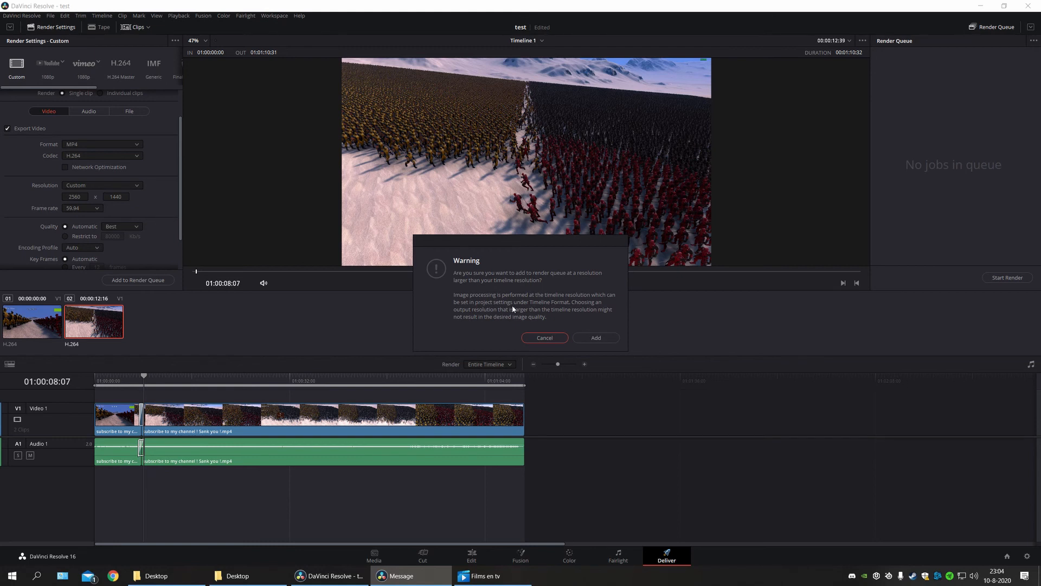
click(595, 338)
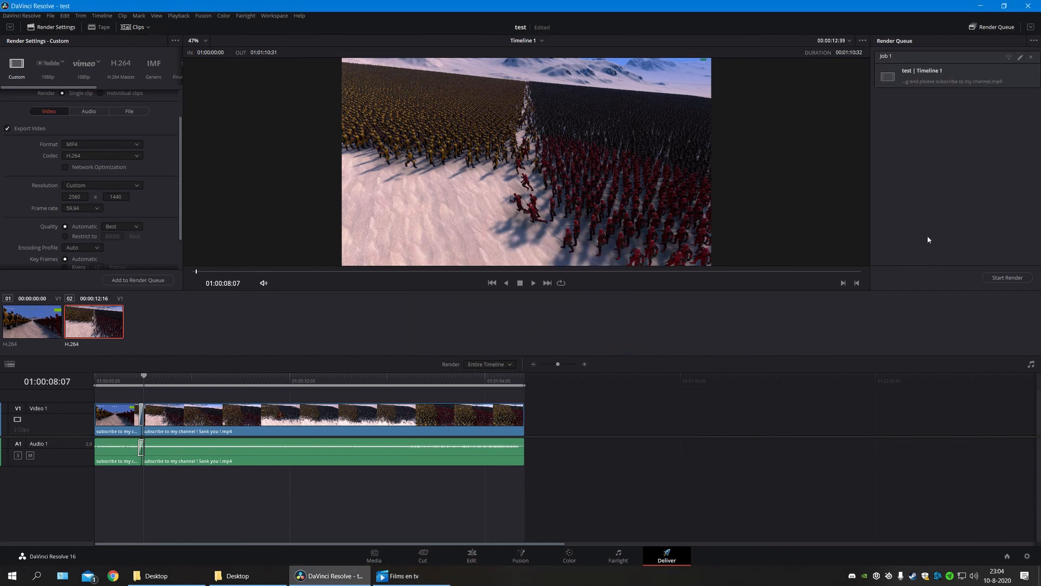
click(929, 80)
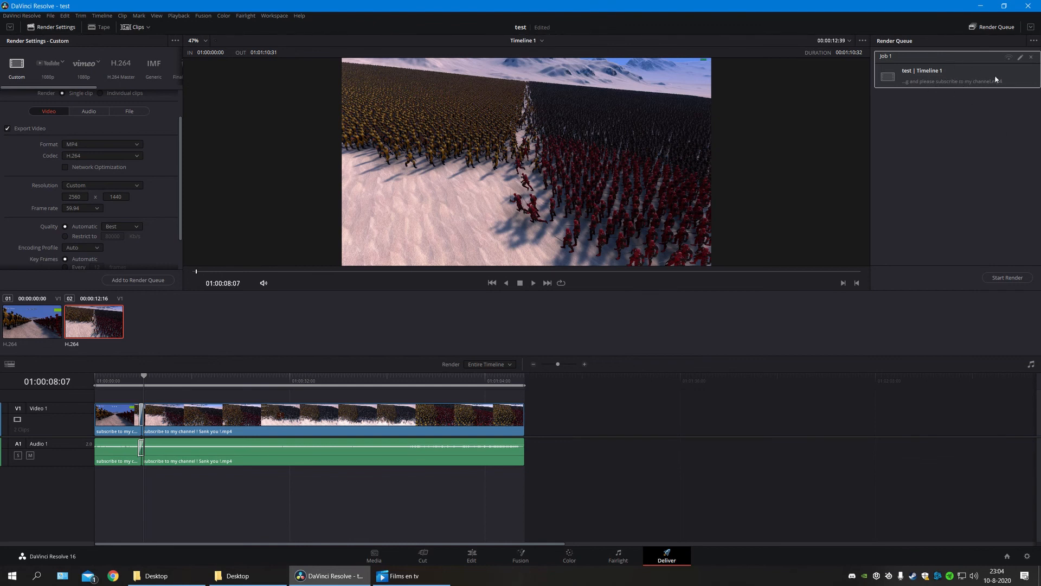
click(979, 209)
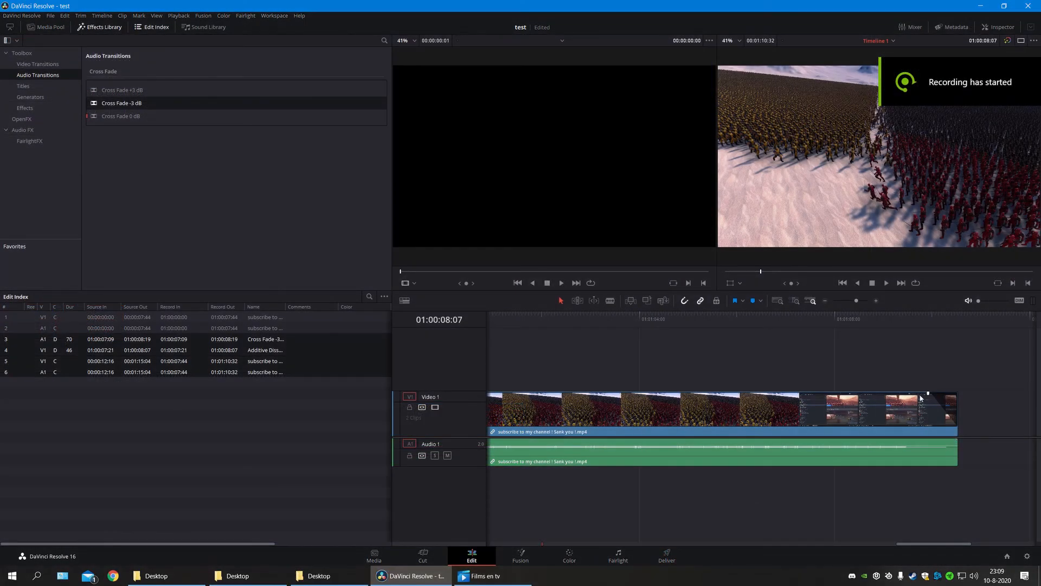
Give the last clip on Video 1 a short fade-out at its end and play that section to preview it.
drag(957, 395, 958, 395)
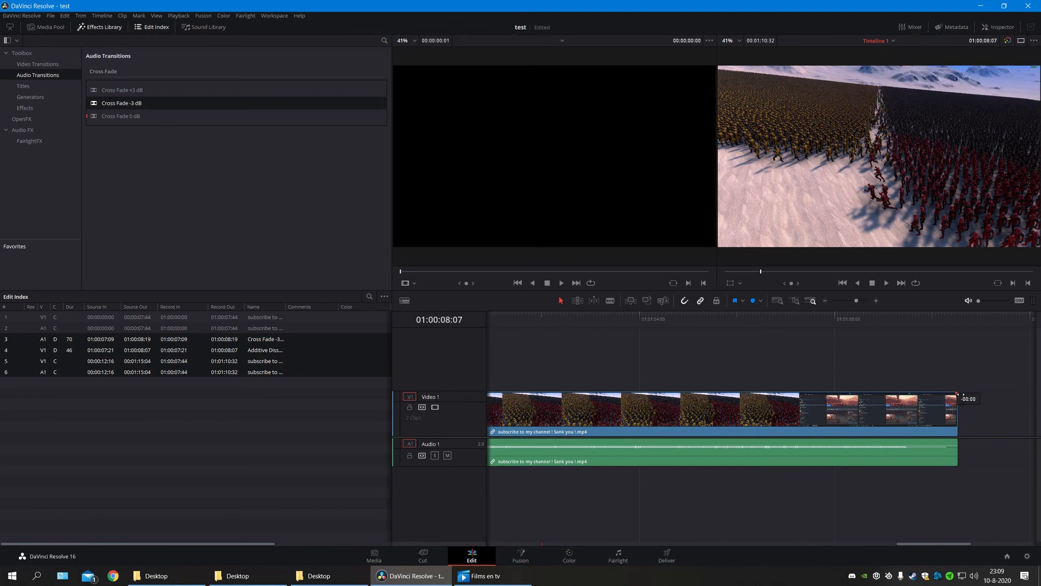
drag(963, 395, 937, 394)
drag(943, 545, 988, 550)
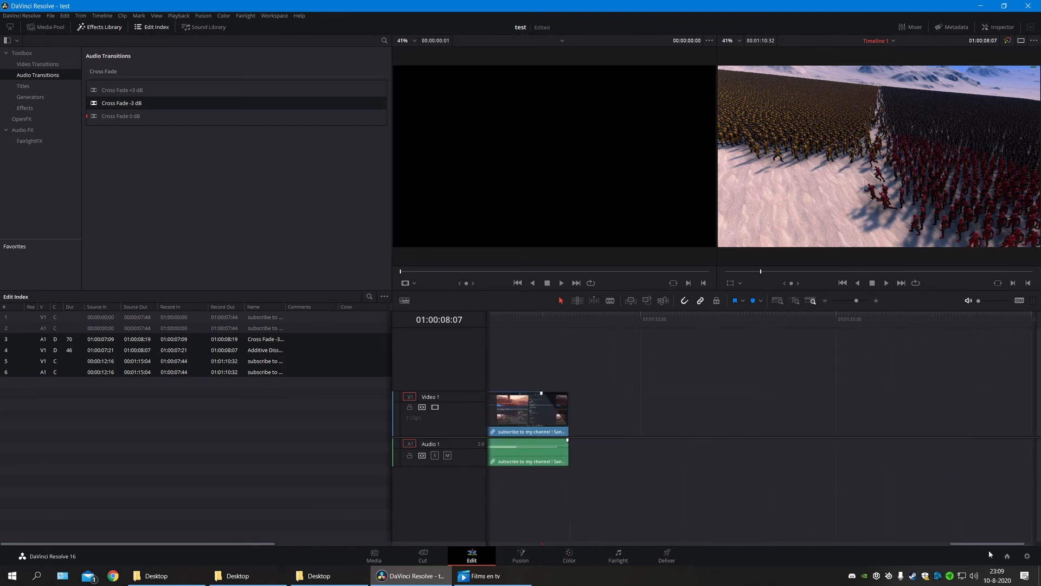
drag(825, 393, 812, 393)
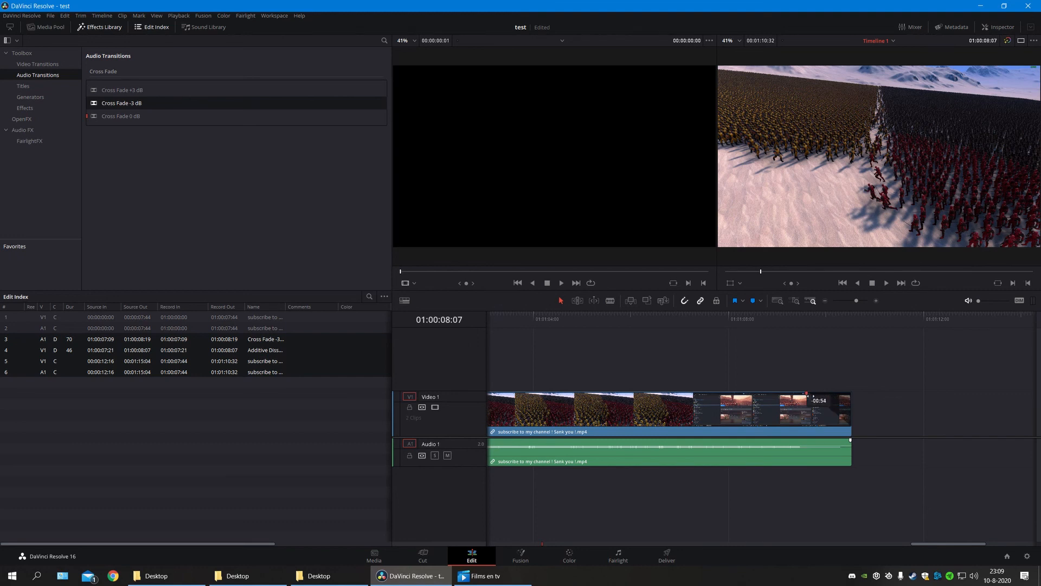
drag(777, 276, 1028, 282)
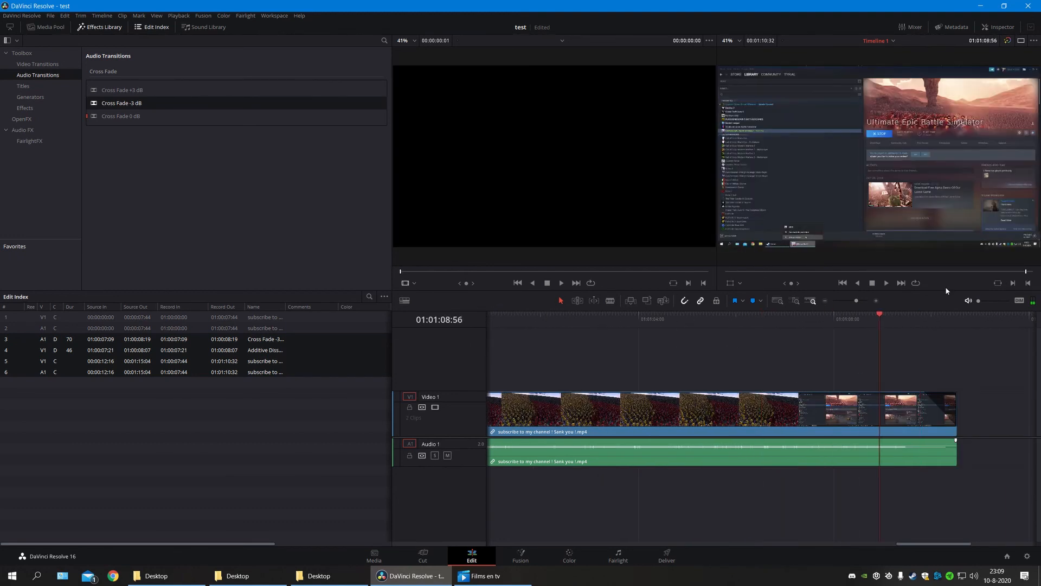
click(887, 282)
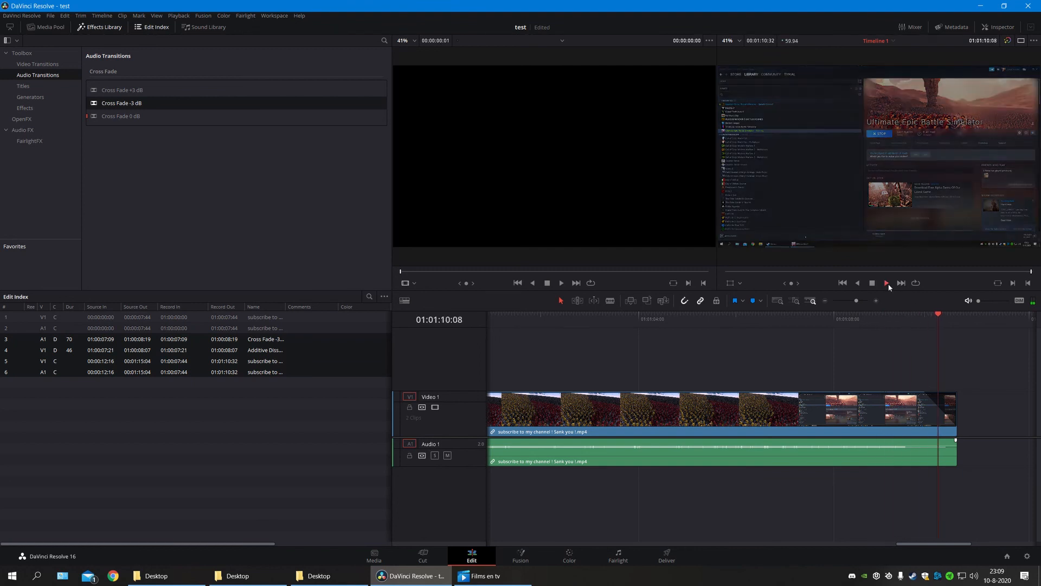